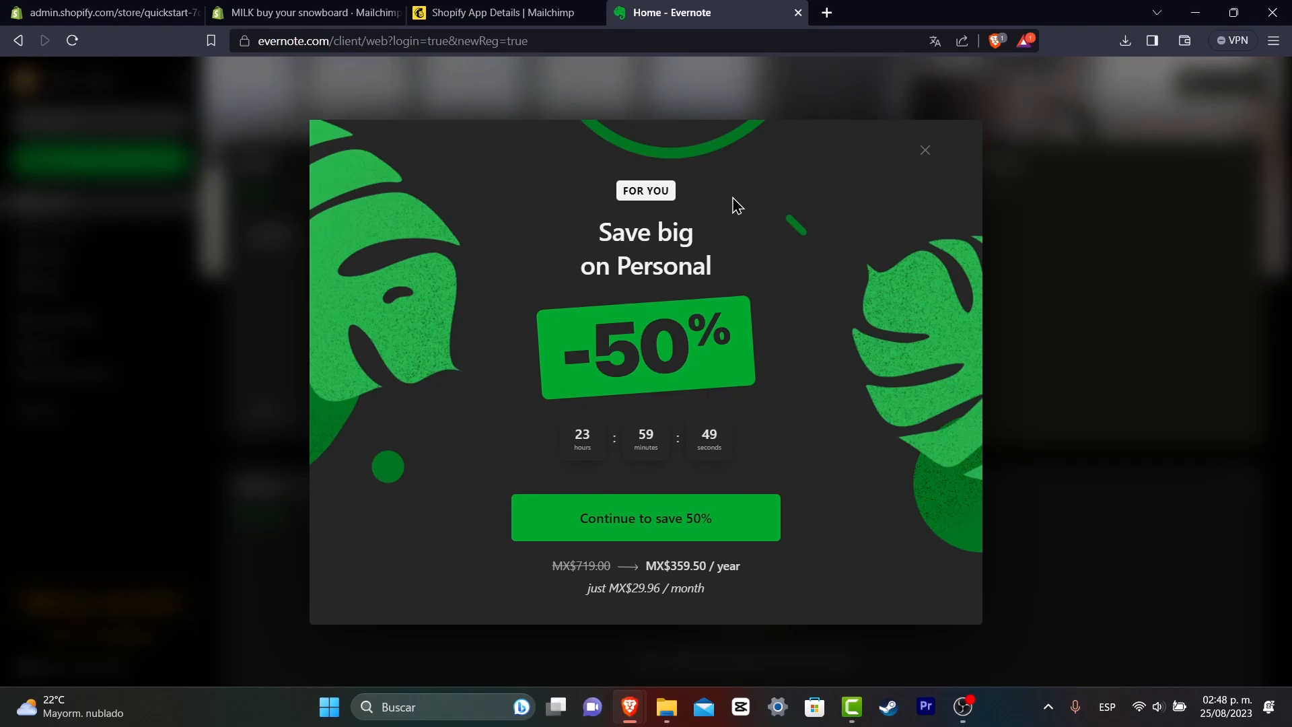
- Dismiss the 50% discount offer for the Personal plan and confirm the dismissal
left_click(928, 159)
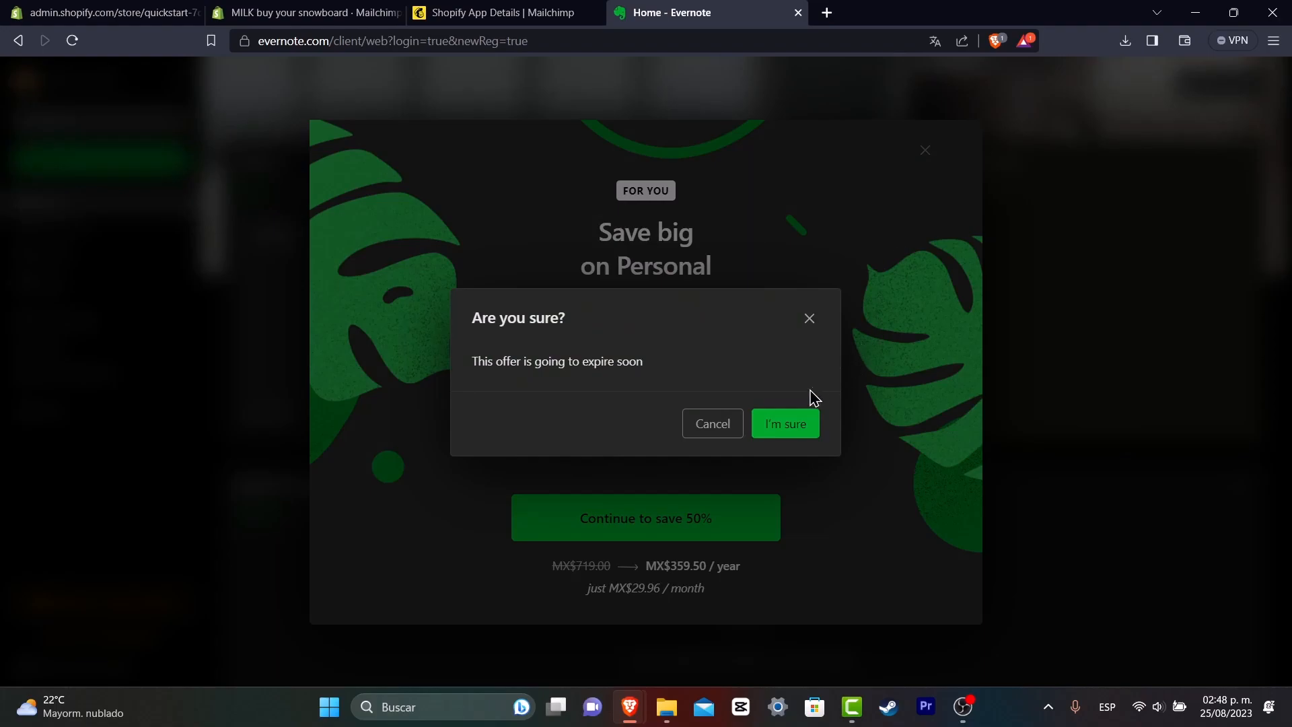
left_click(806, 424)
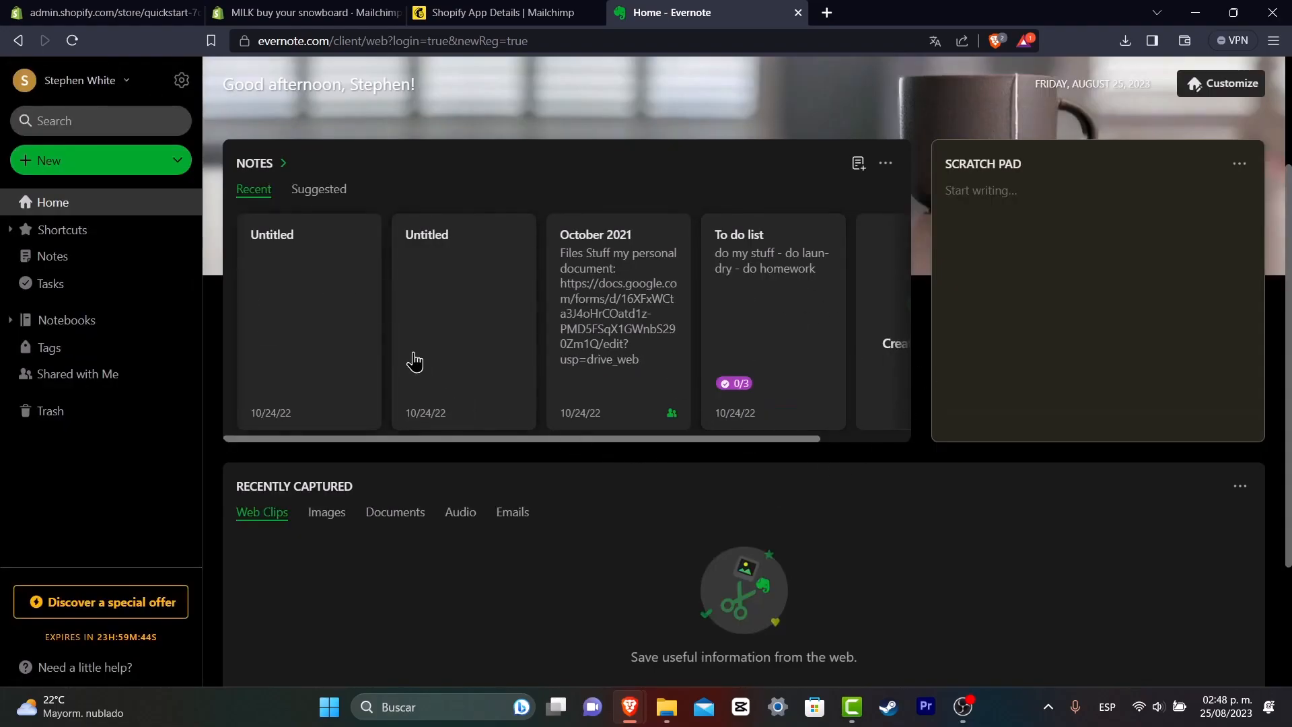
- Look over the Home page and start customizing its widget layout
scroll(347, 362, "down", 3)
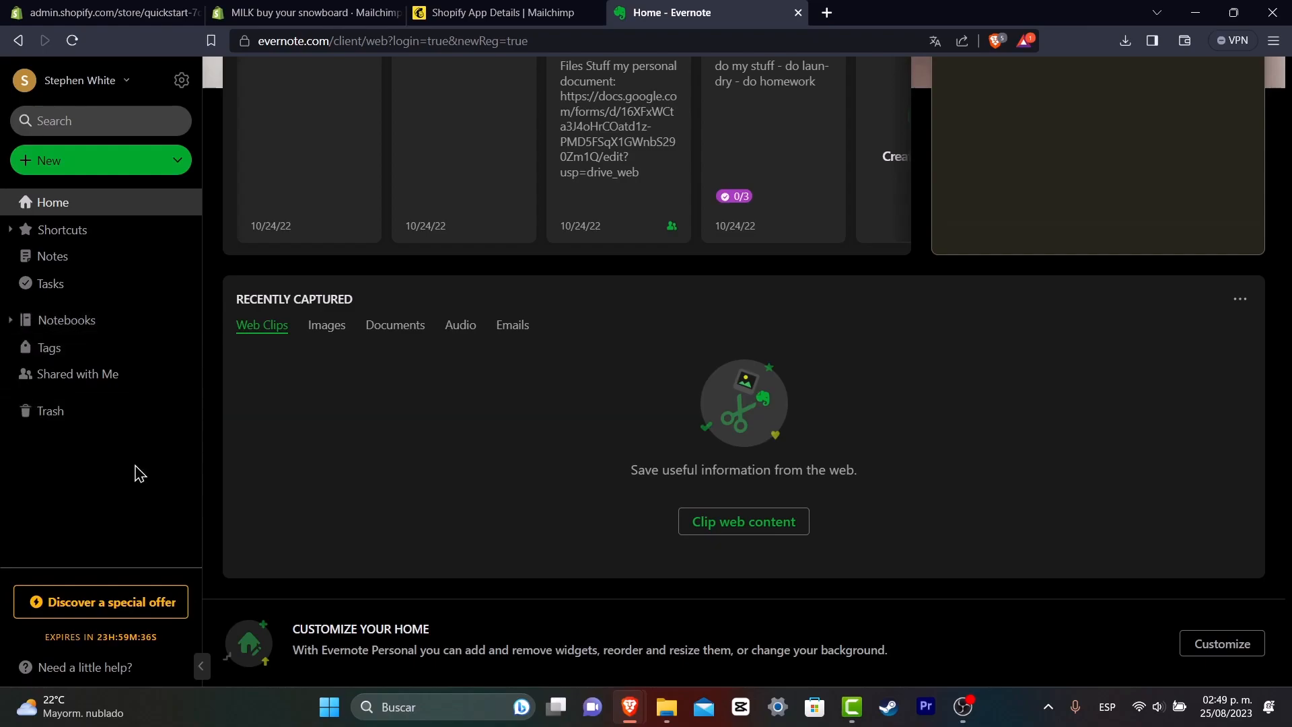
scroll(492, 357, "up", 4)
scroll(492, 357, "up", 2)
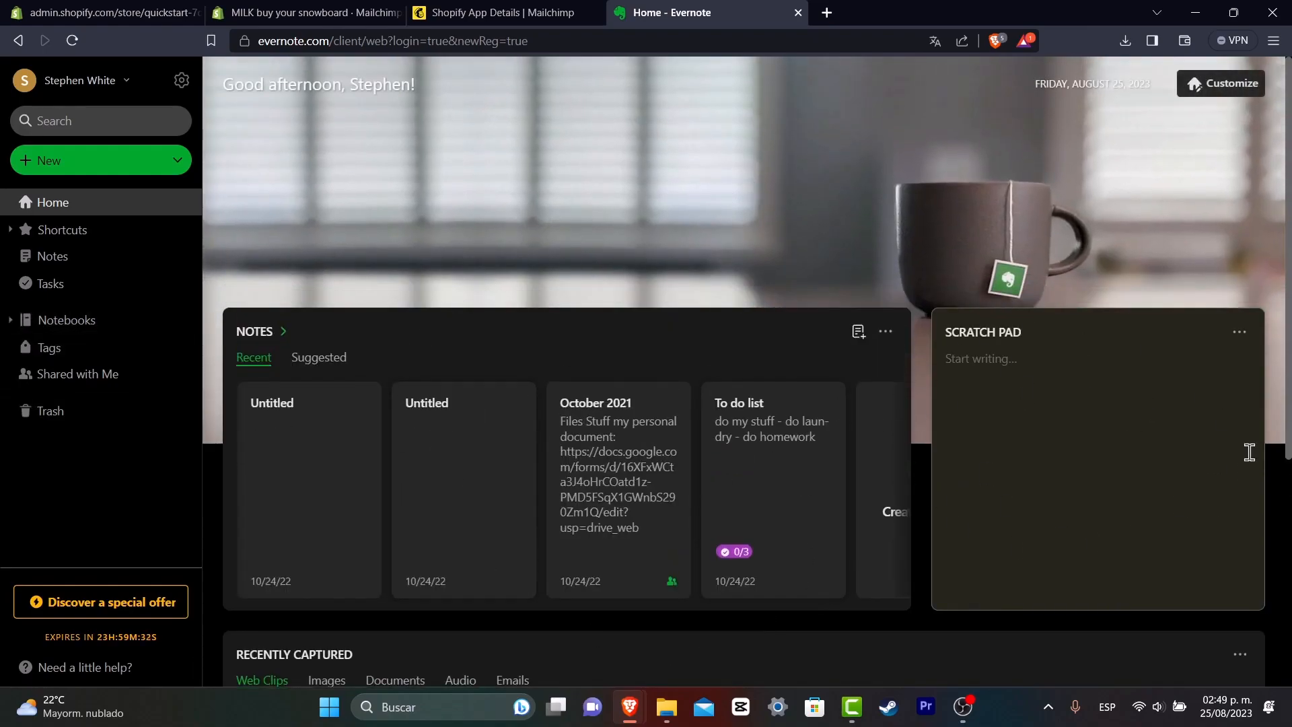
scroll(1190, 437, "down", 3)
scroll(699, 404, "down", 2)
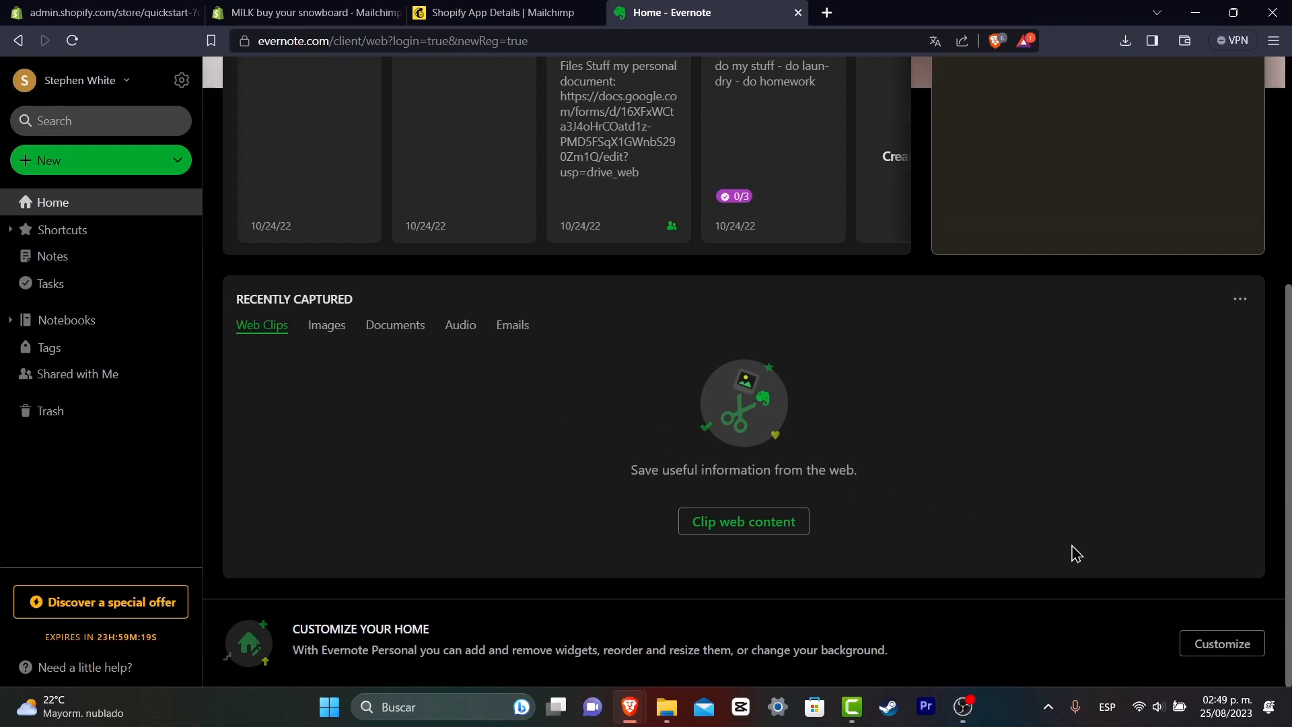
left_click(1222, 644)
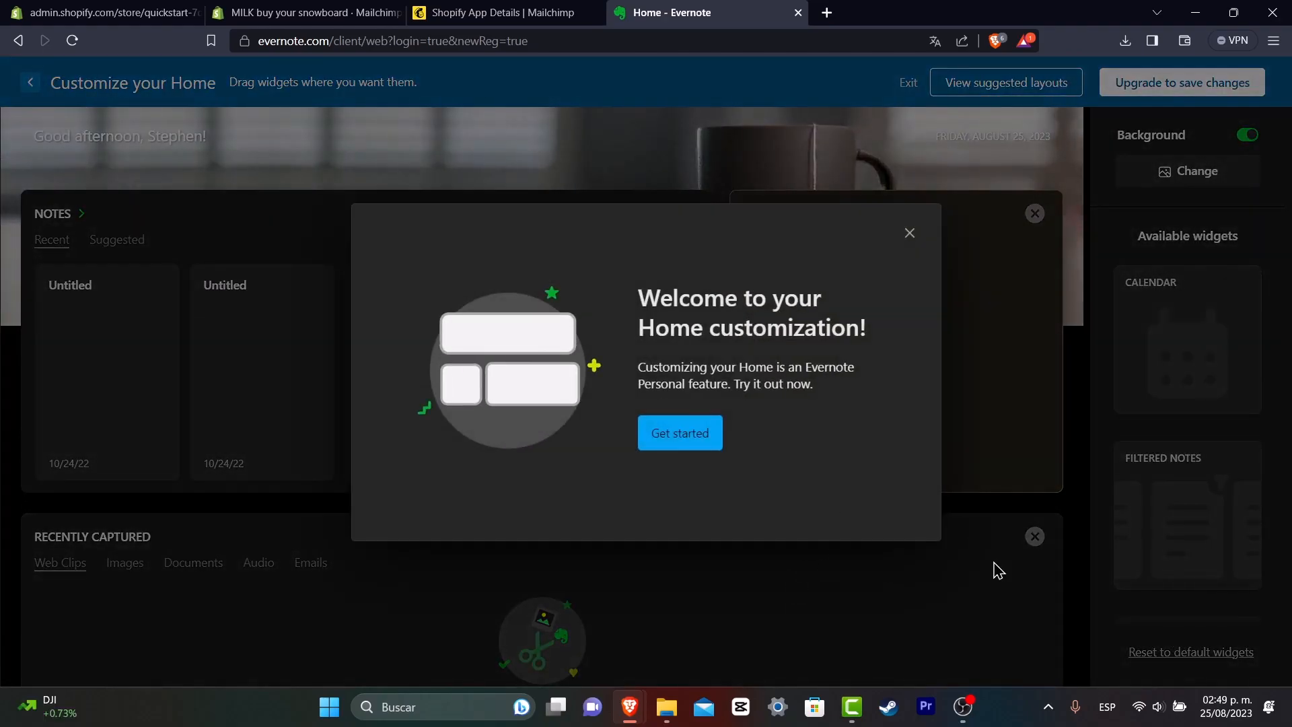
left_click(692, 437)
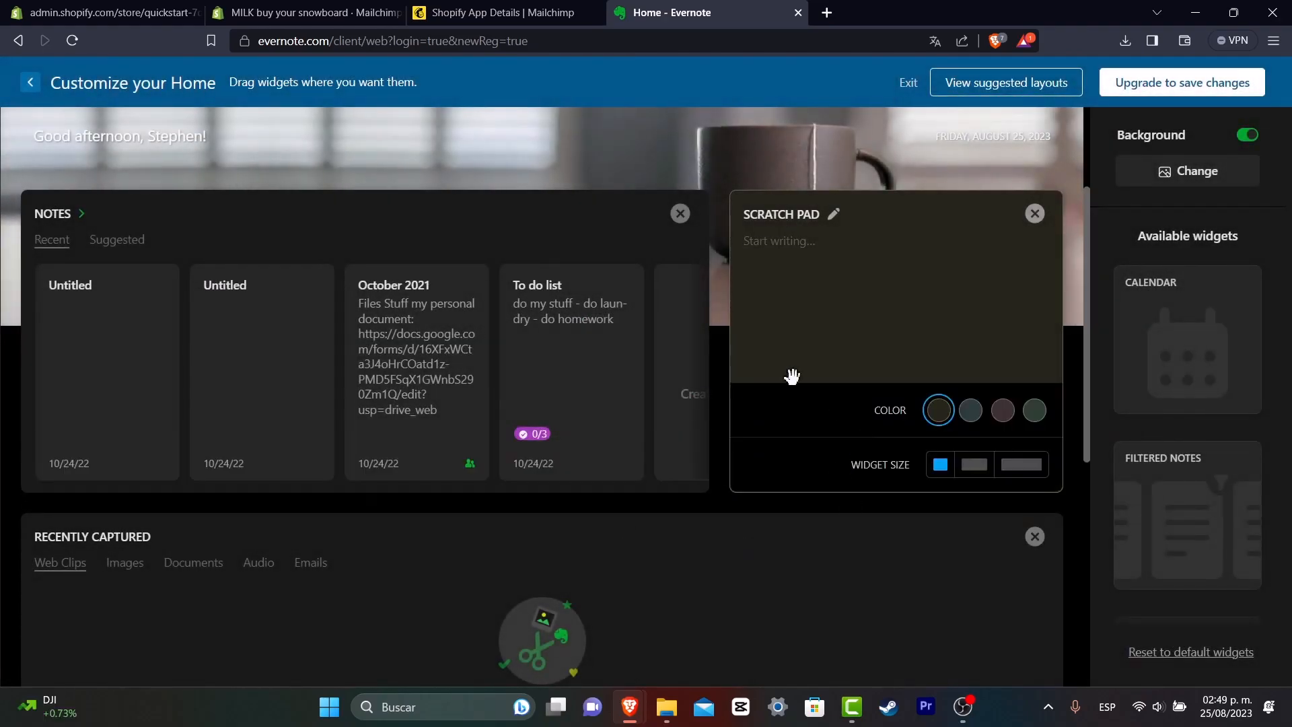
- Remove the Scratch Pad widget from the Home layout and place the Calendar widget in its slot beside Notes
mouse_move(899, 310)
left_mouse_down()
mouse_move(933, 314)
mouse_move(906, 306)
left_mouse_up()
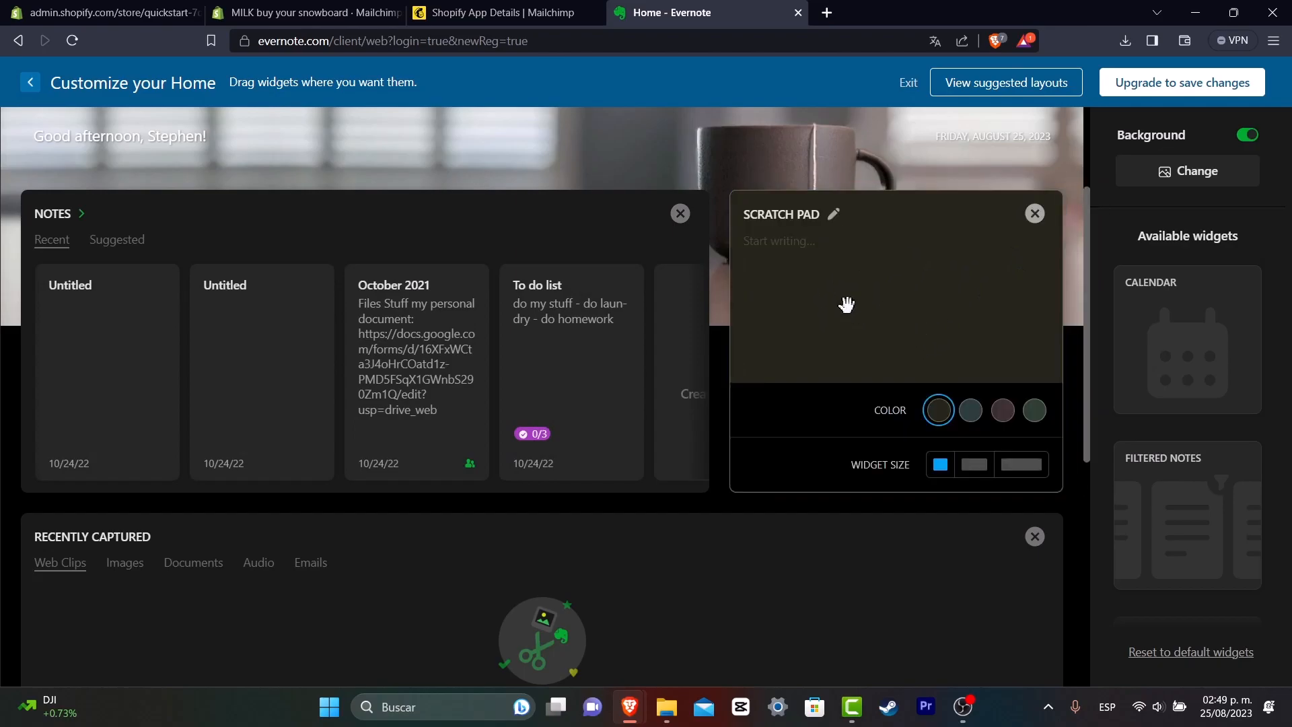
left_click(1036, 216)
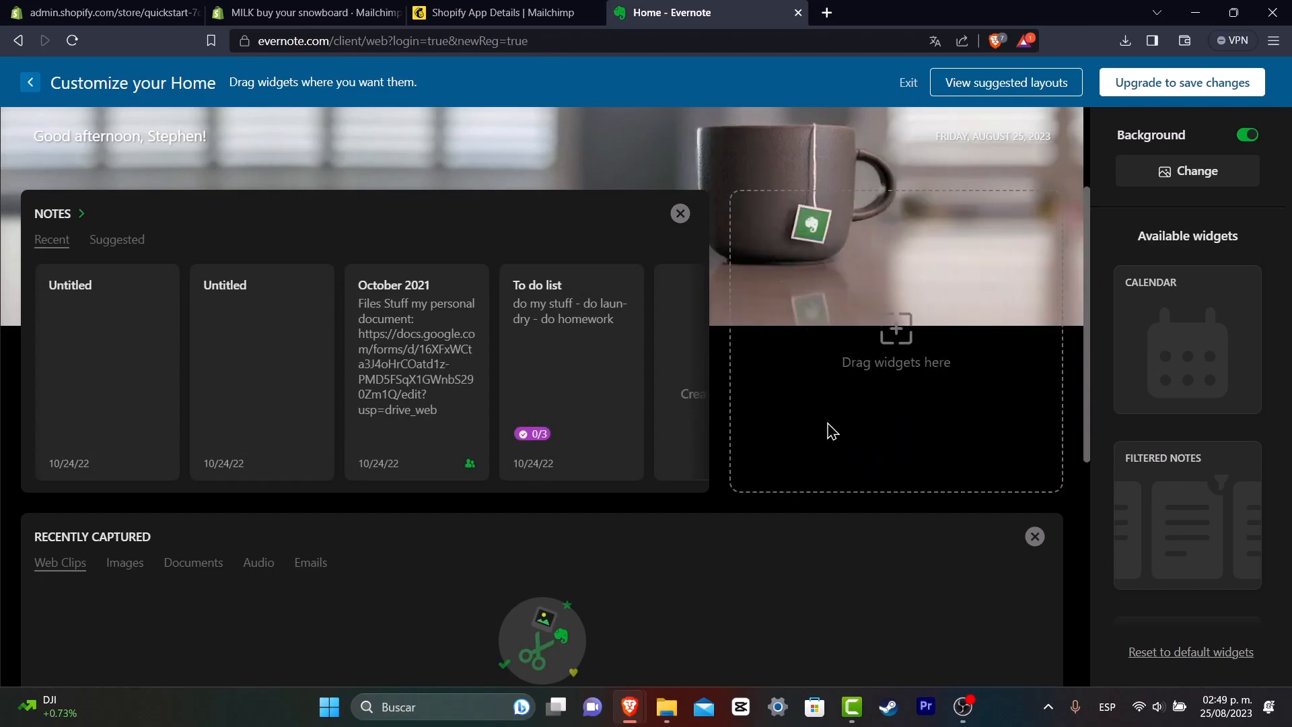
mouse_move(446, 408)
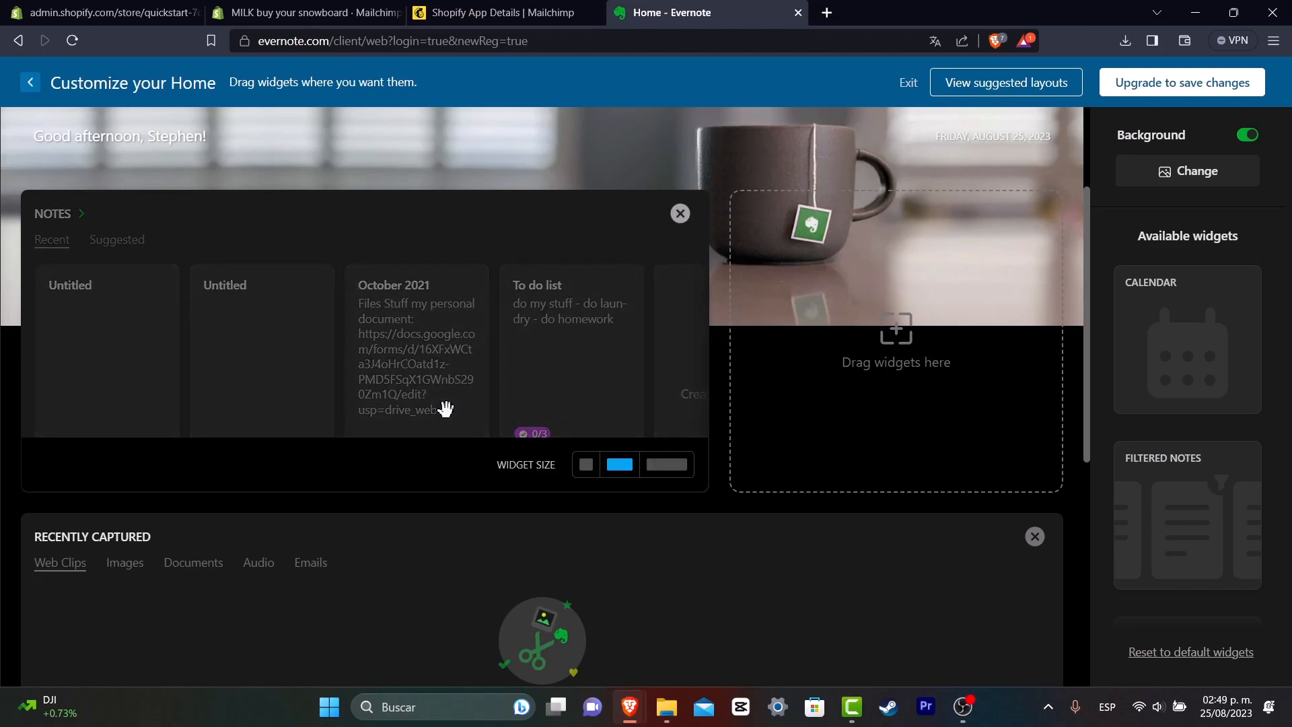
mouse_move(1168, 355)
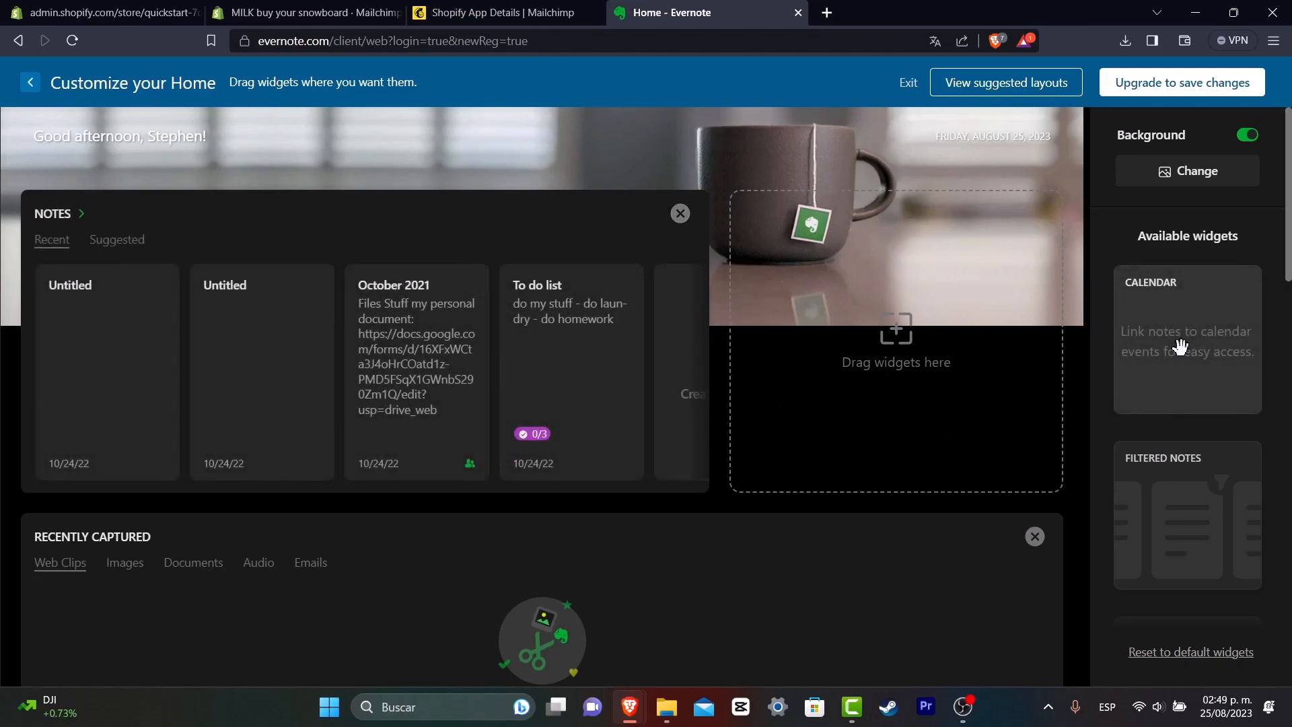
left_click_drag(1188, 333, 893, 328)
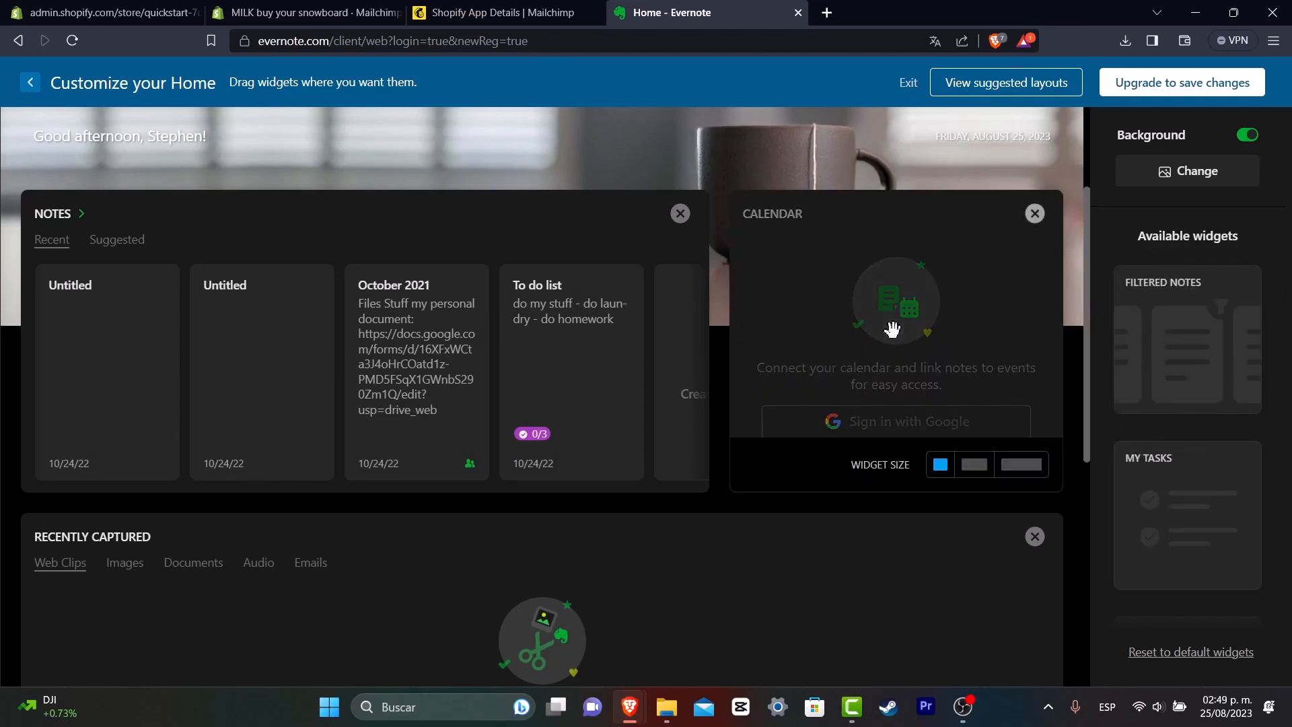
- Enlarge the Calendar widget to the largest, full-width size
left_click(986, 476)
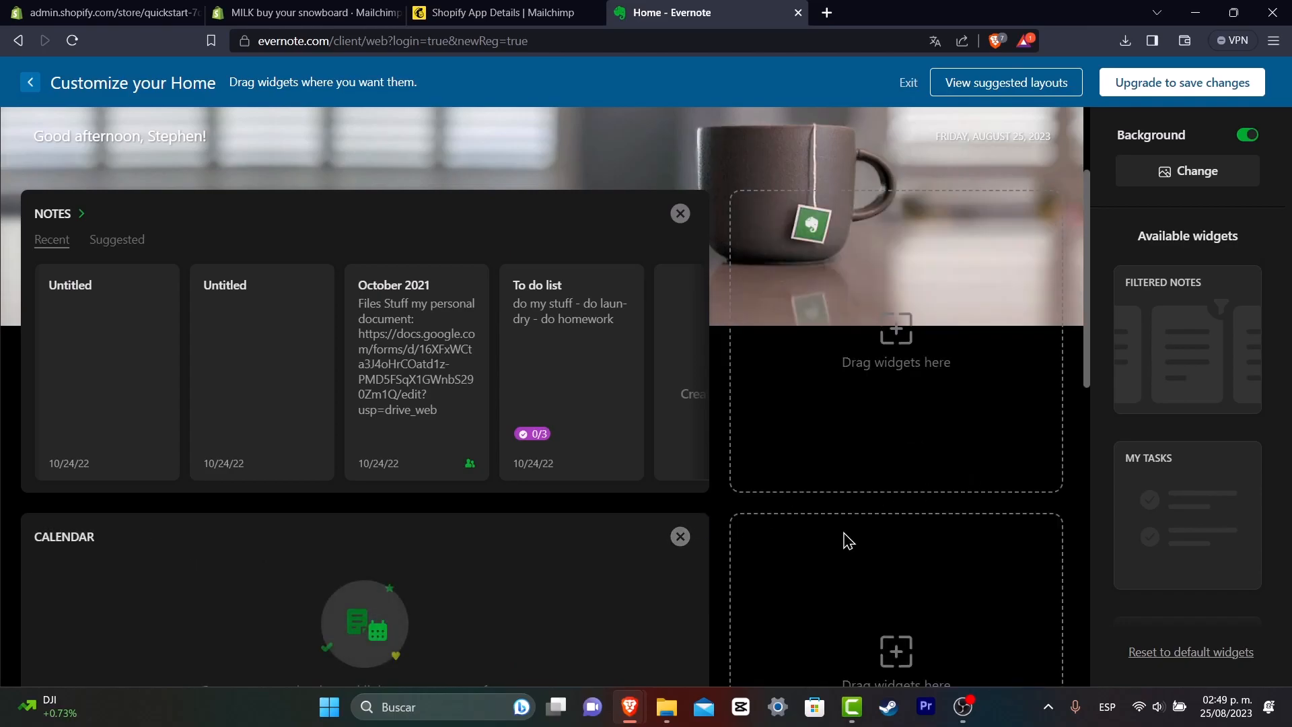
scroll(846, 539, "down", 3)
left_click(660, 590)
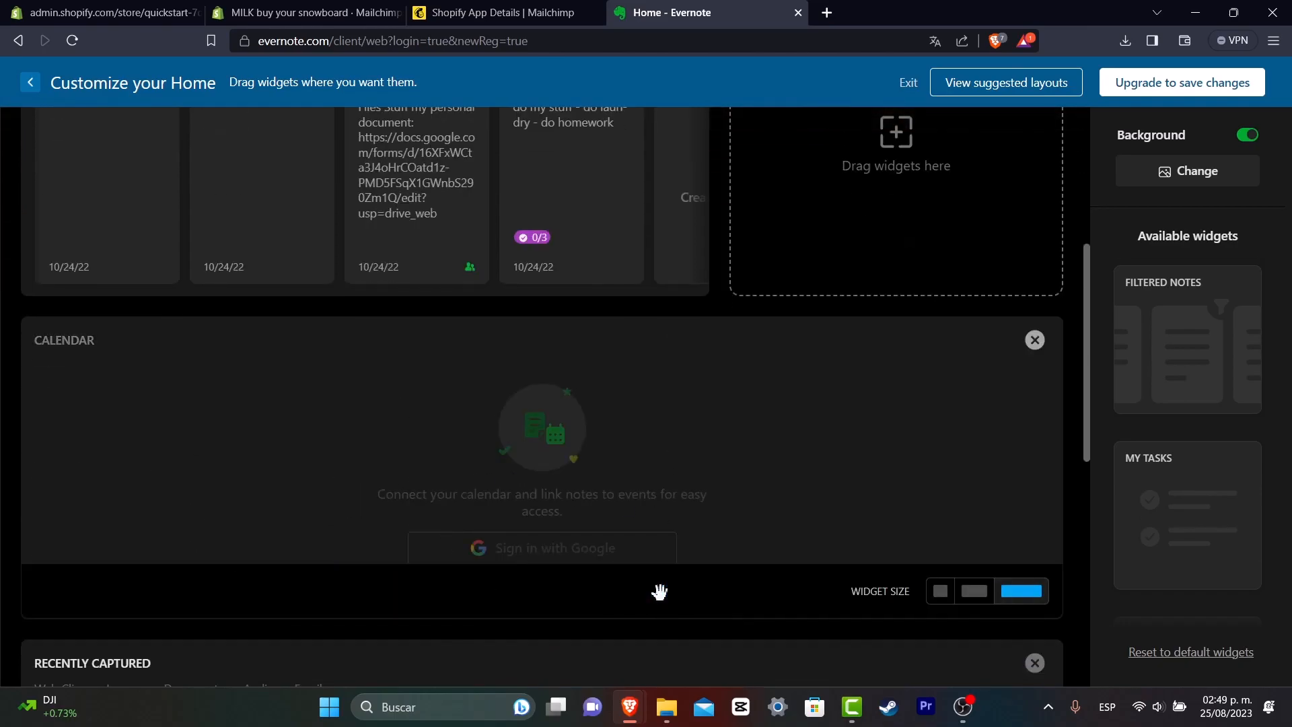
- Move the full-width Calendar widget above the Notes widget in the Home layout
left_click_drag(767, 496, 778, 196)
scroll(869, 369, "up", 5)
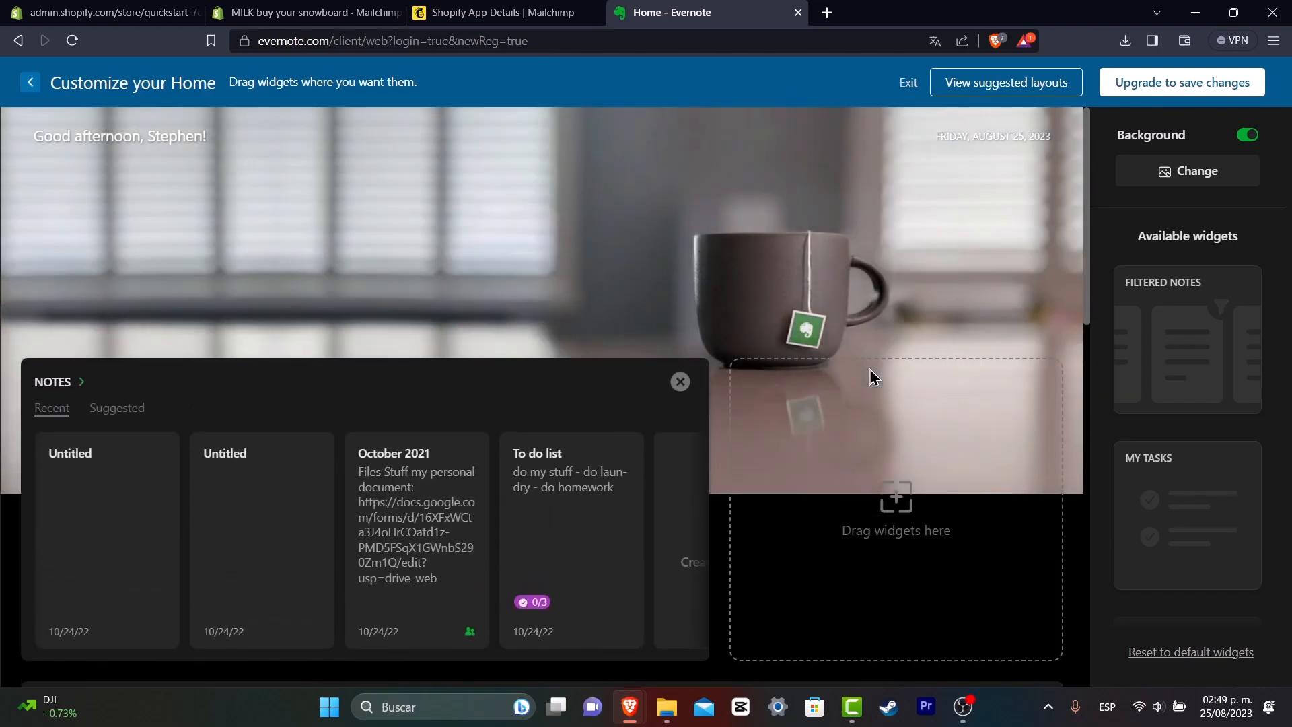
scroll(869, 369, "down", 3)
left_click_drag(666, 551, 640, 148)
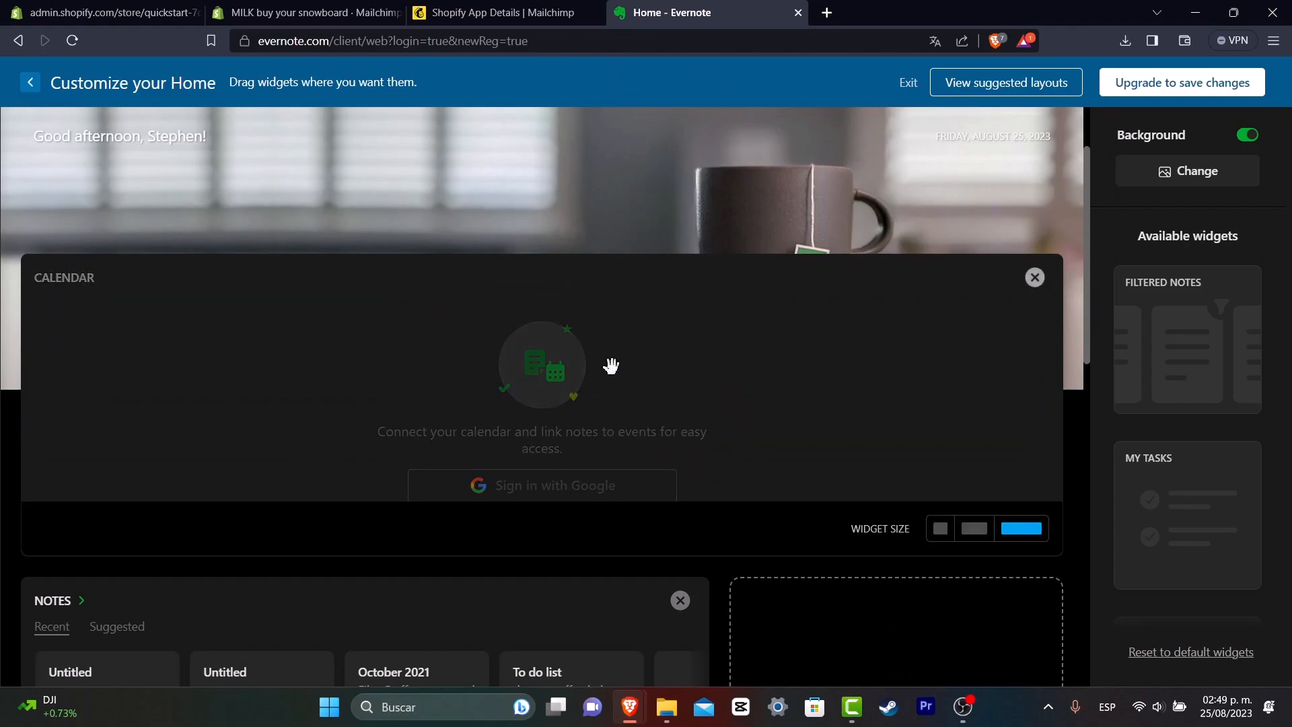
- Set the Notes widget to the largest size and the Recently Captured widget to the smallest size
scroll(611, 365, "down", 4)
left_click(675, 590)
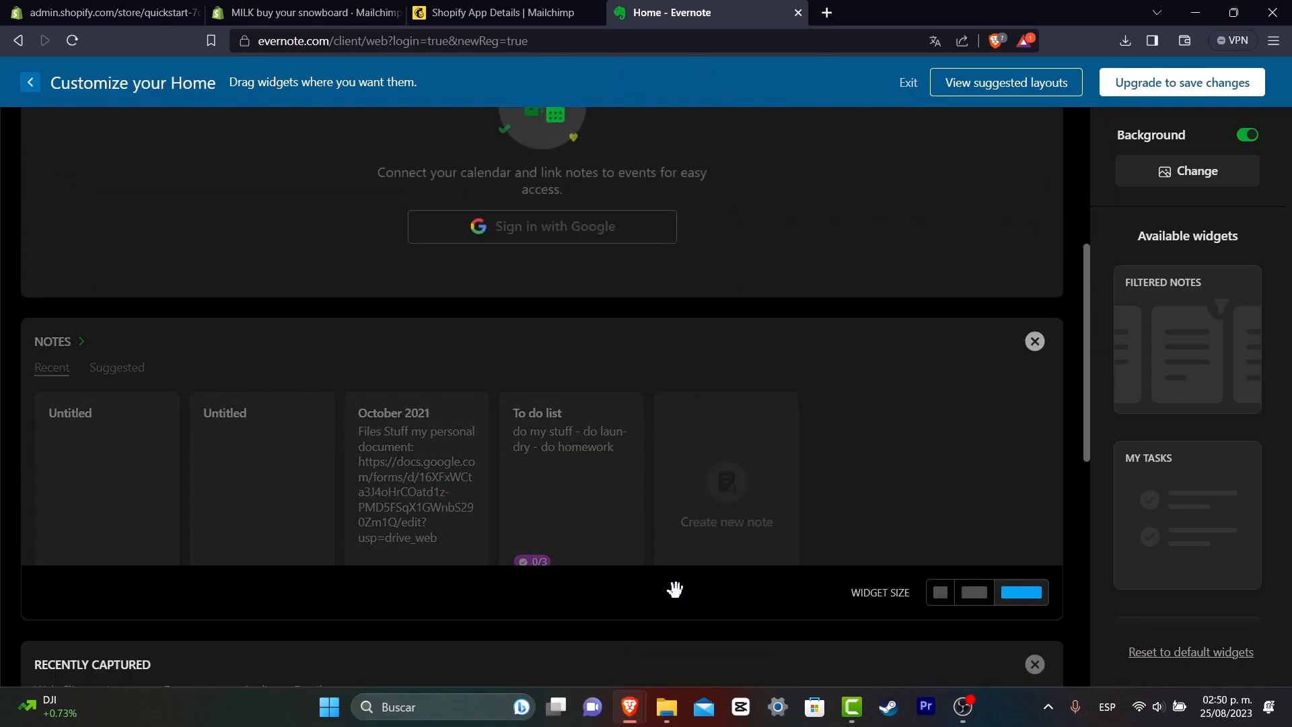
scroll(487, 461, "down", 5)
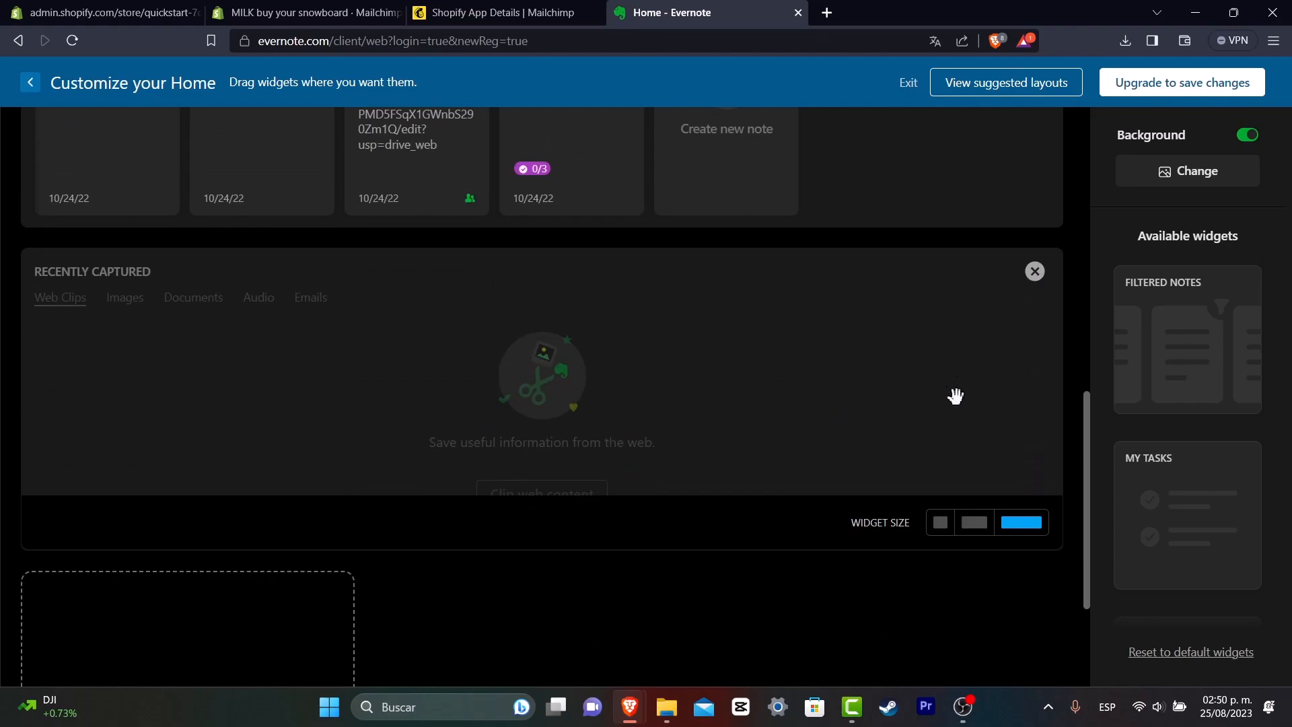
left_click(940, 524)
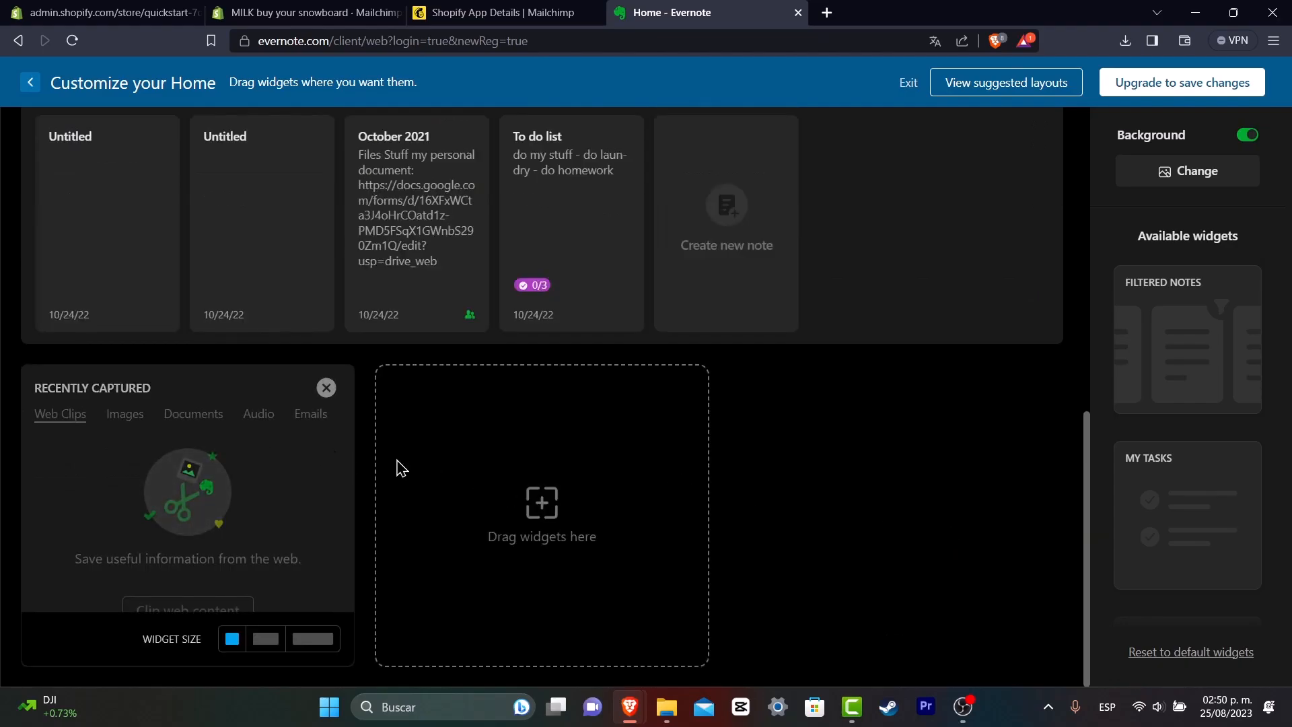
- Add the My Tasks widget beside Recently Captured and set it to the medium size
left_click_drag(1194, 485, 608, 457)
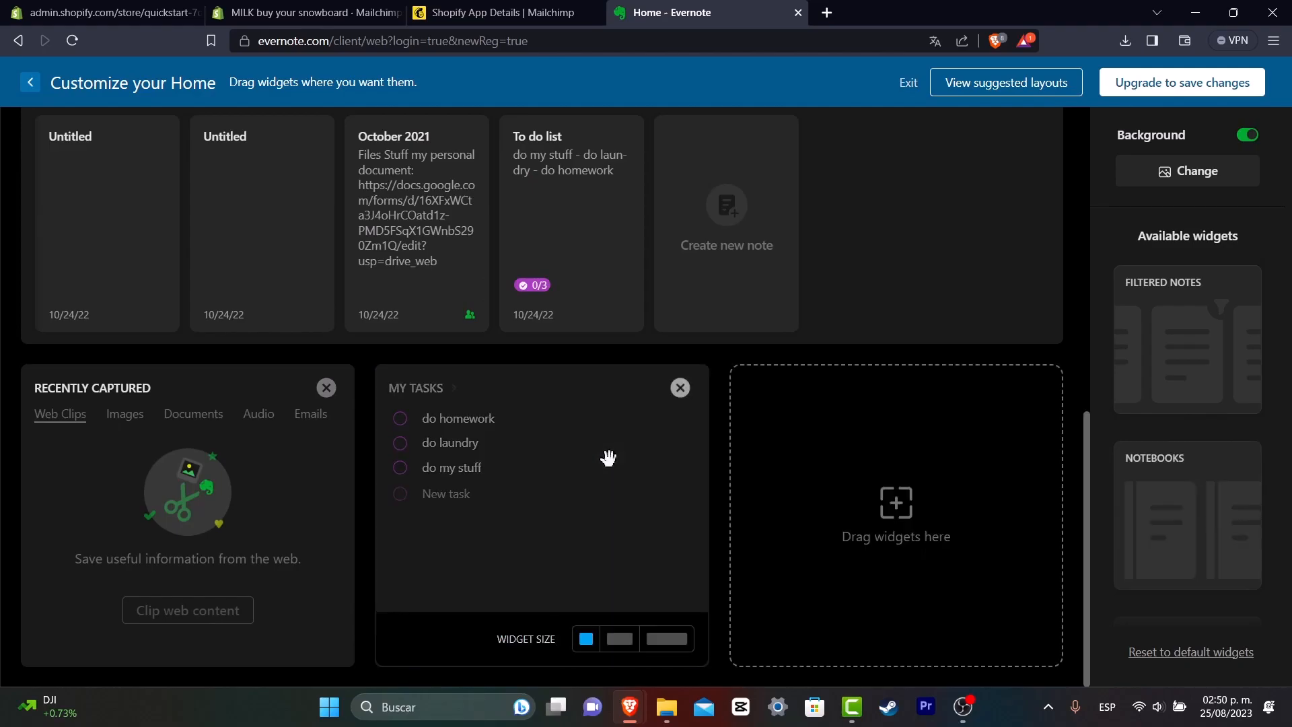
left_click(617, 638)
- Review the layout and move the Notes widget below the row with Recently Captured and My Tasks
scroll(787, 381, "up", 10)
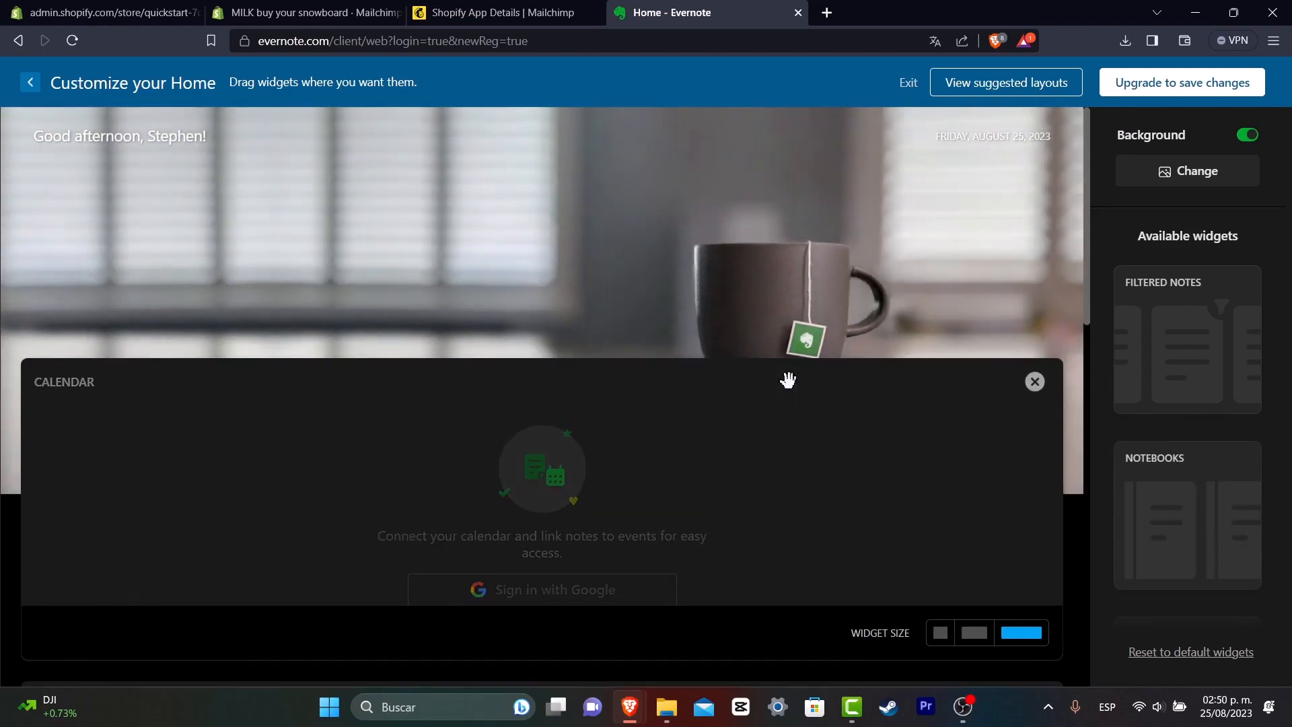
scroll(787, 382, "down", 9)
scroll(785, 456, "down", 7)
scroll(784, 453, "up", 10)
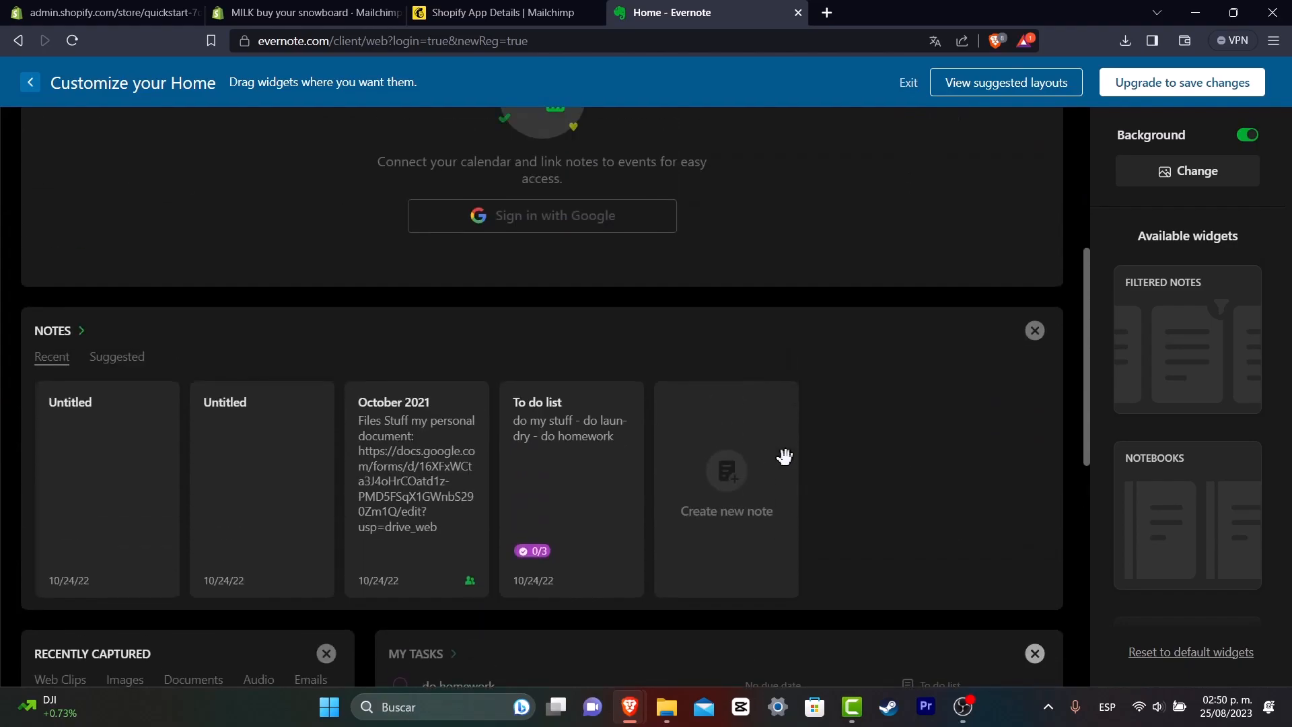
scroll(753, 326, "down", 3)
left_click_drag(754, 327, 863, 495)
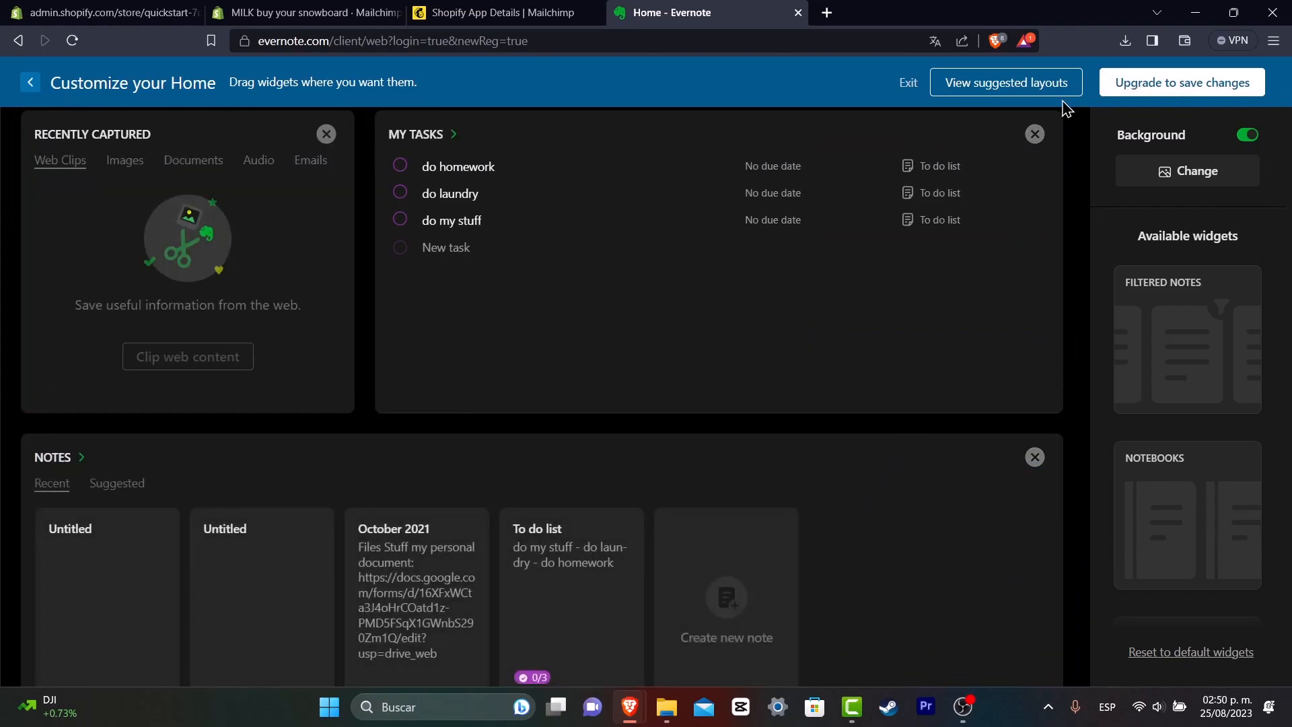
- Try to save the customized Home layout, then exit and discard the changes
left_click(1233, 85)
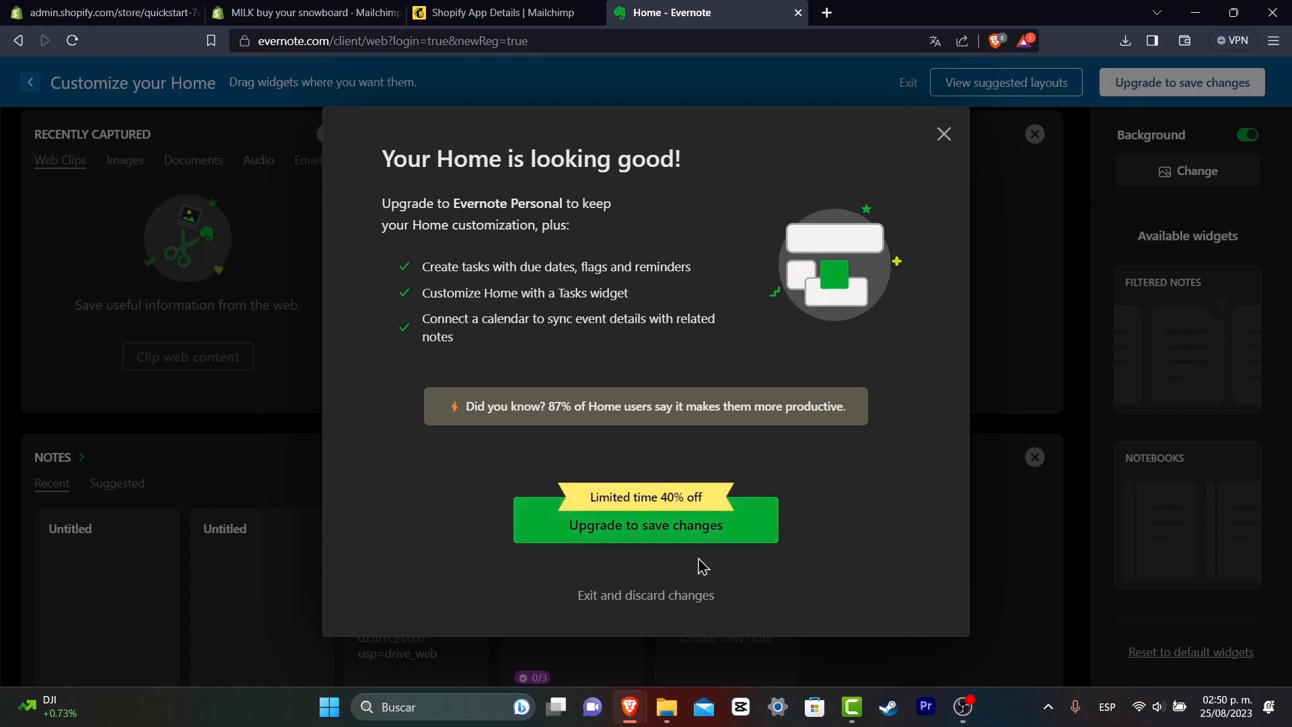
left_click(687, 595)
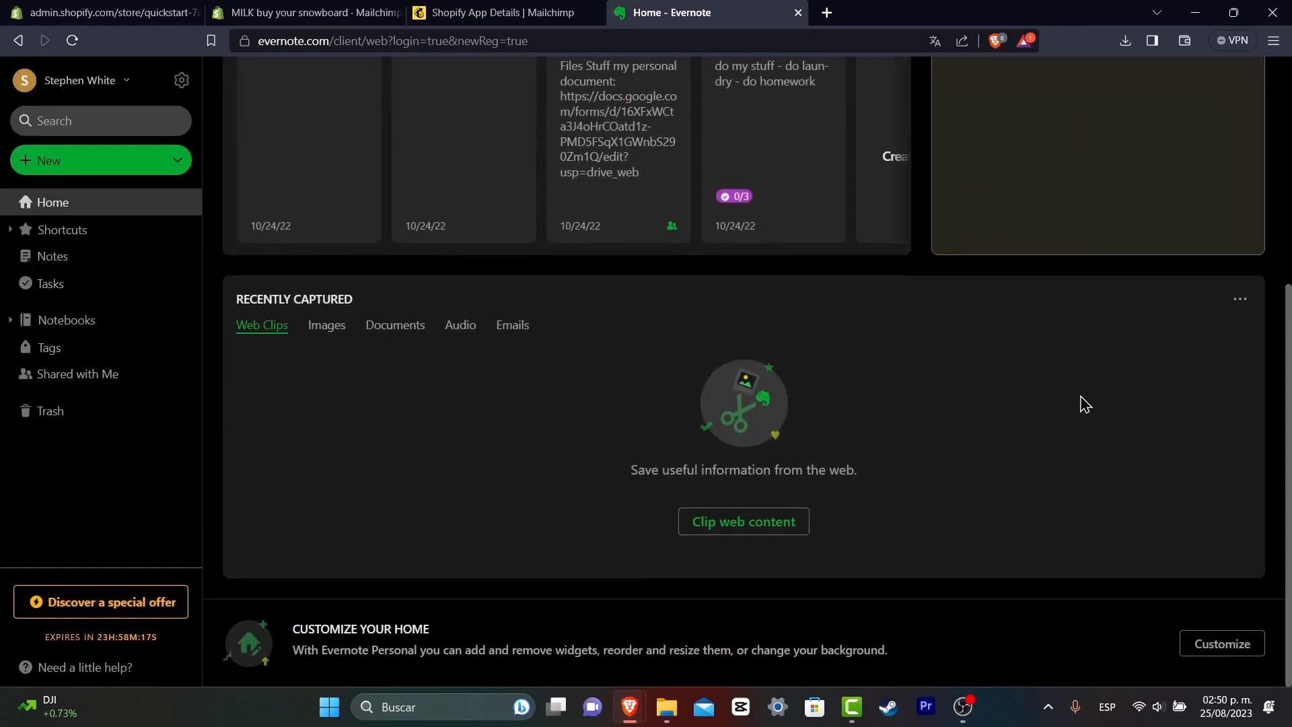
- Create a new note and title it "Math I"
scroll(701, 493, "up", 5)
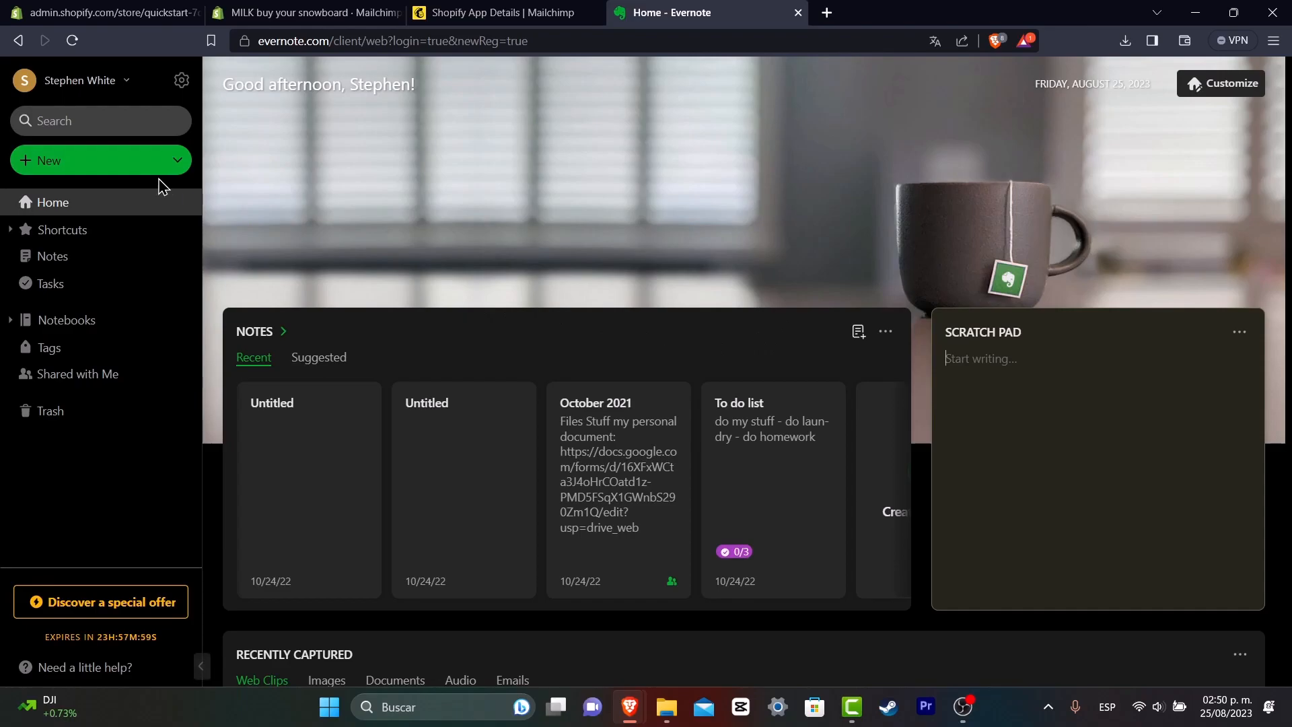
left_click(113, 168)
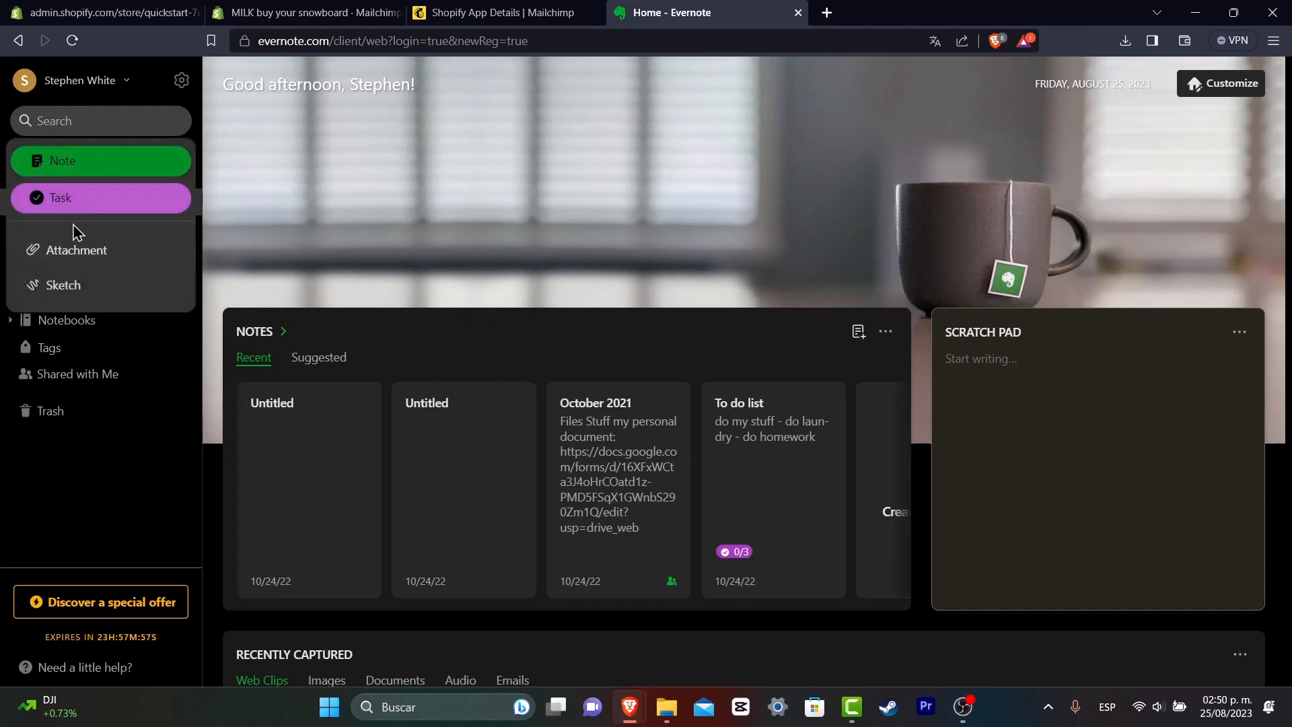
left_click(78, 168)
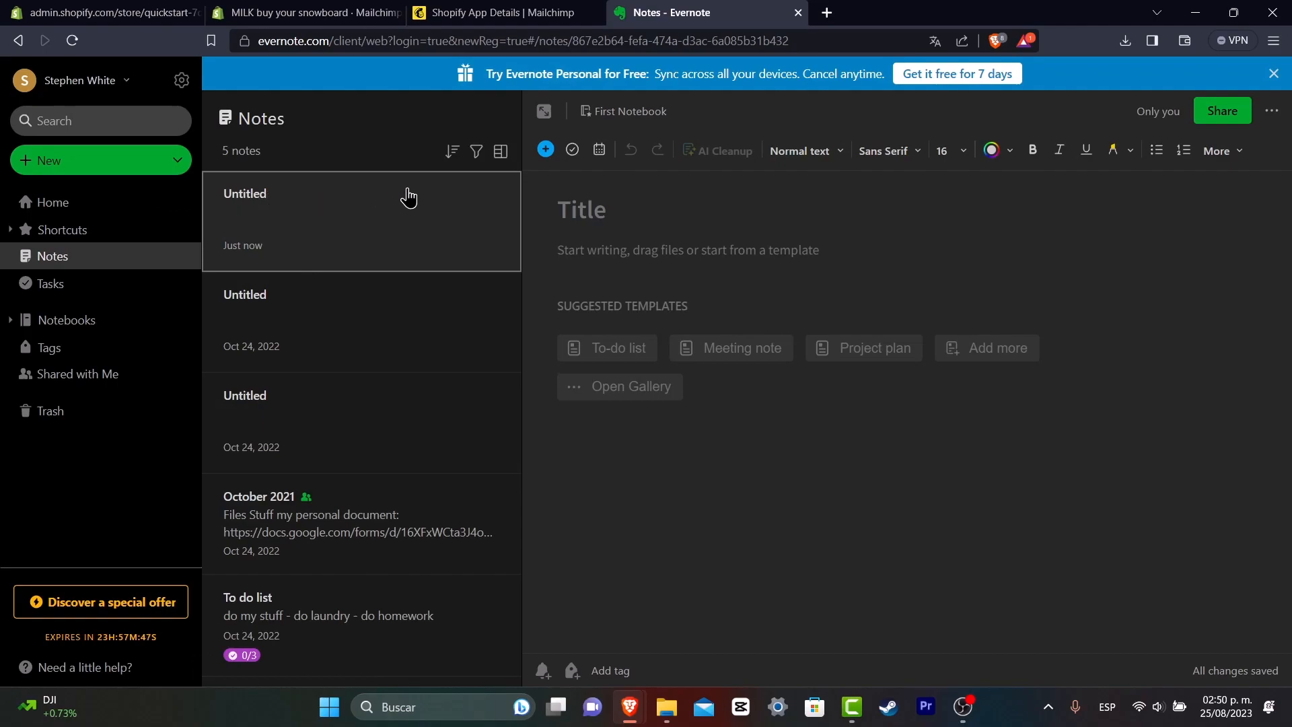
left_click(621, 209)
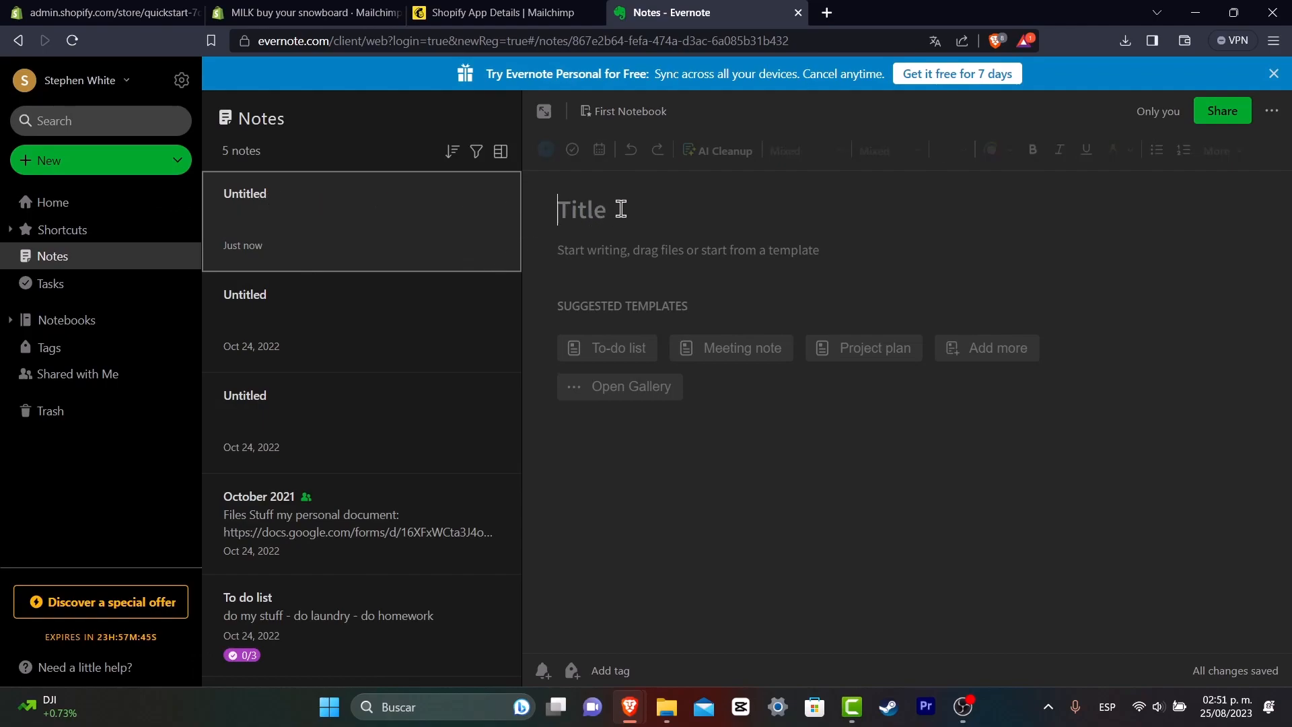
type("Math I")
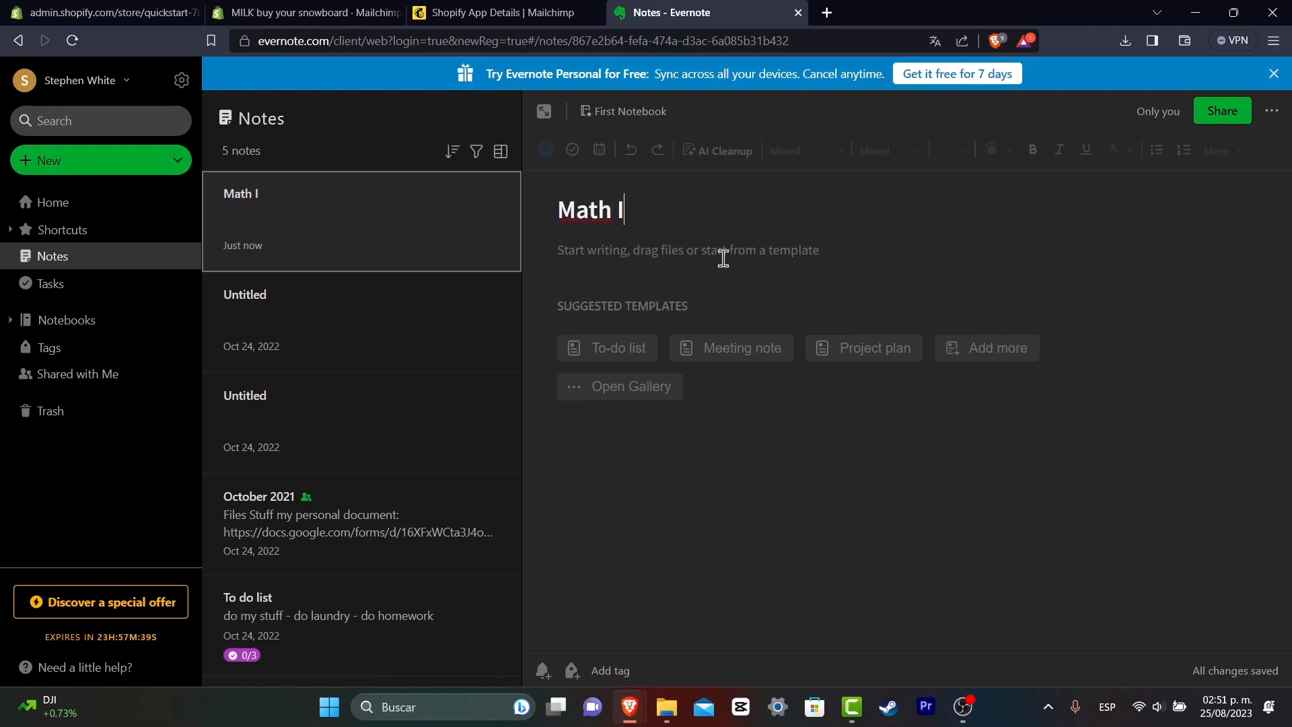
- Write "Introduction" in the note body with "All the elements that I wanted to see." on the line below
left_click(723, 252)
type("Introduction")
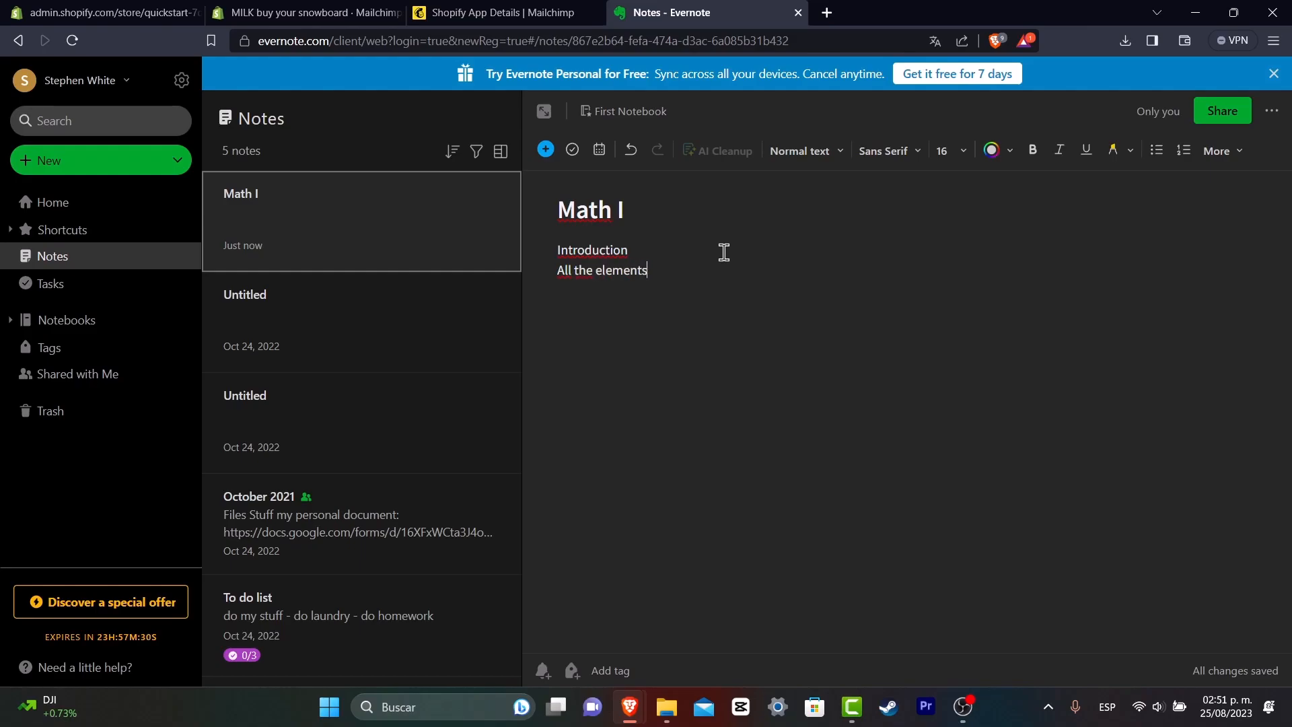
type("I wanted to see.")
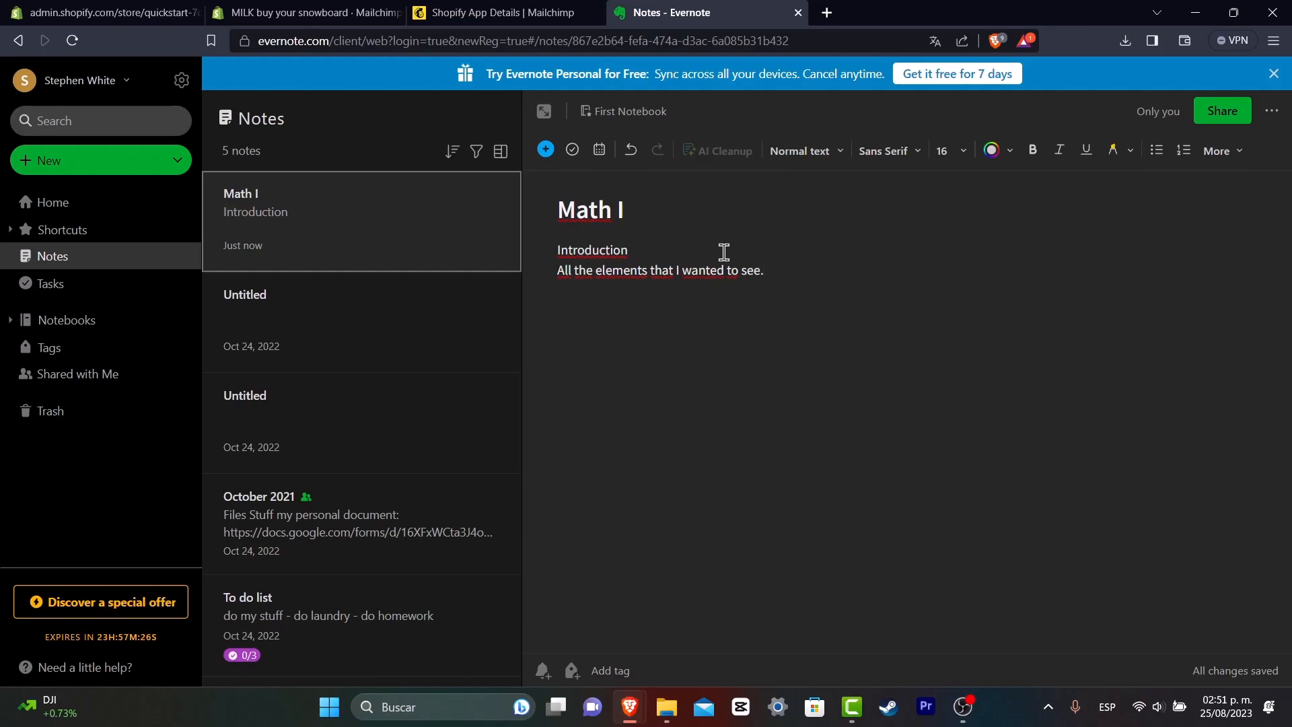
- Make the word "Introduction" in the note body bold
double_click(592, 249)
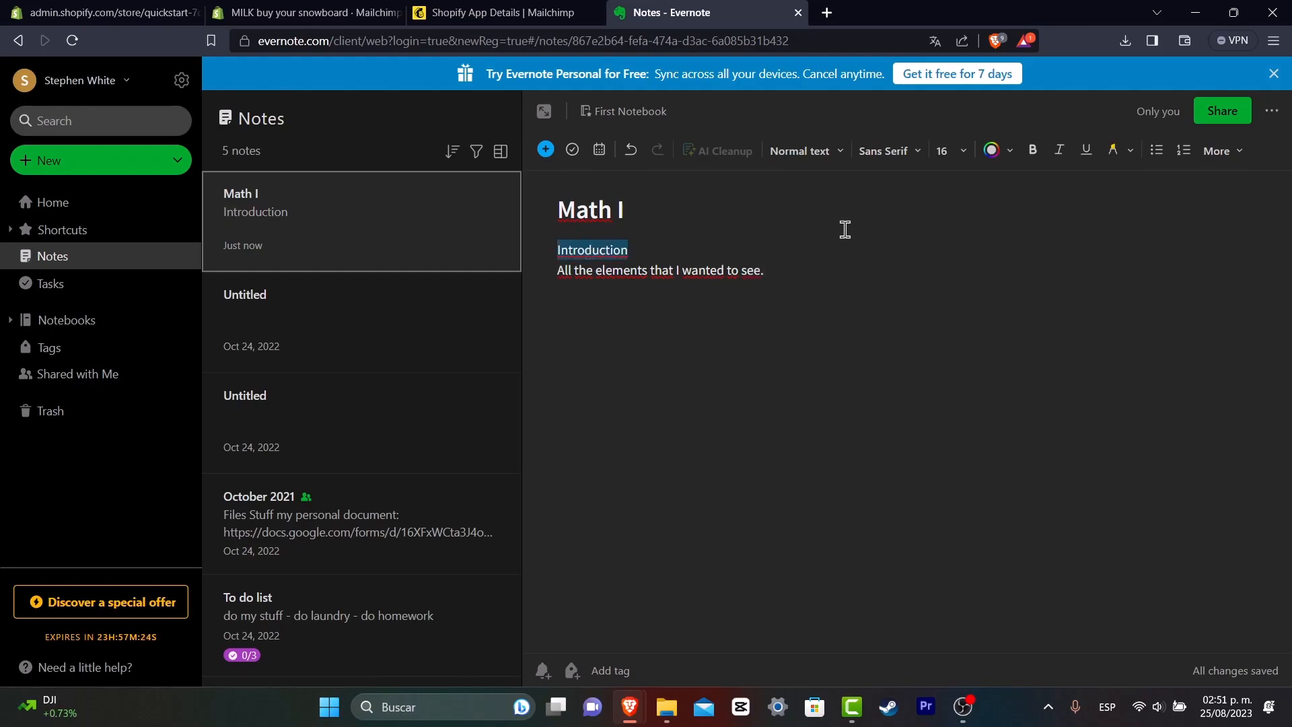
left_click(1032, 149)
left_click(807, 268)
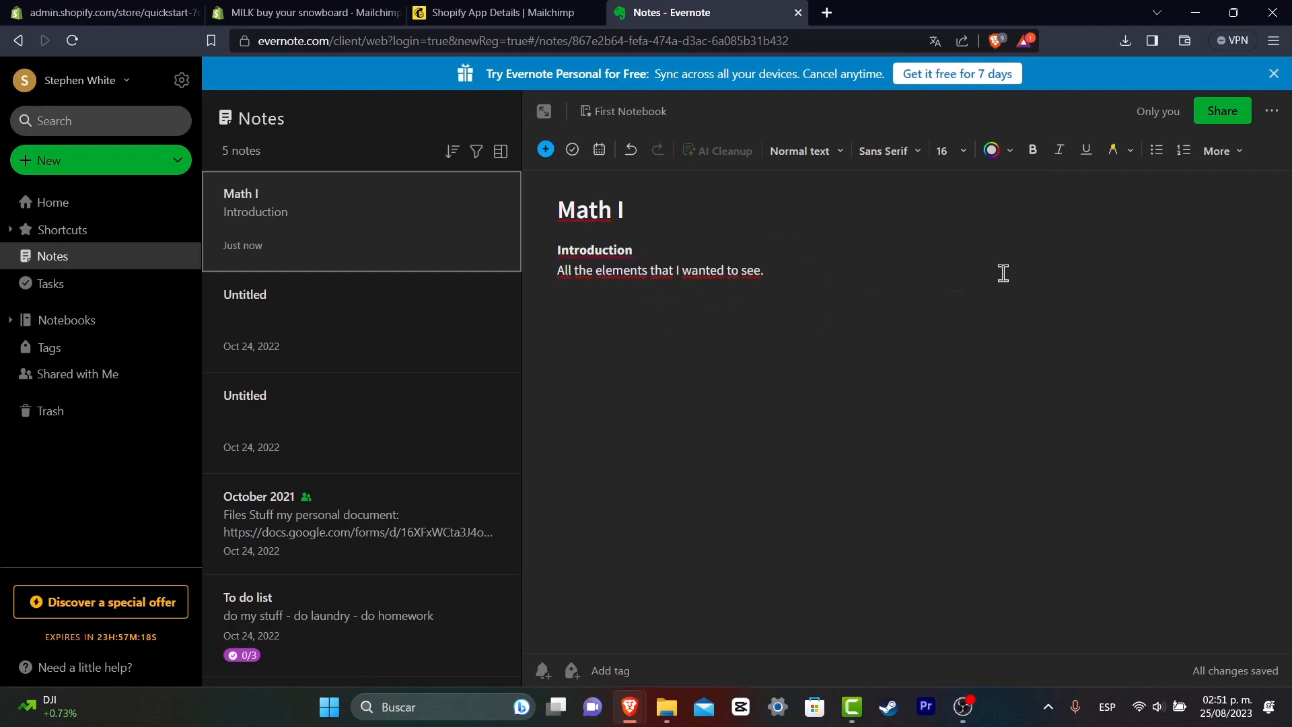
- Highlight "wanted to see." in pink and add the highlighted line "The intro of this short is too short" below it
left_click(1217, 152)
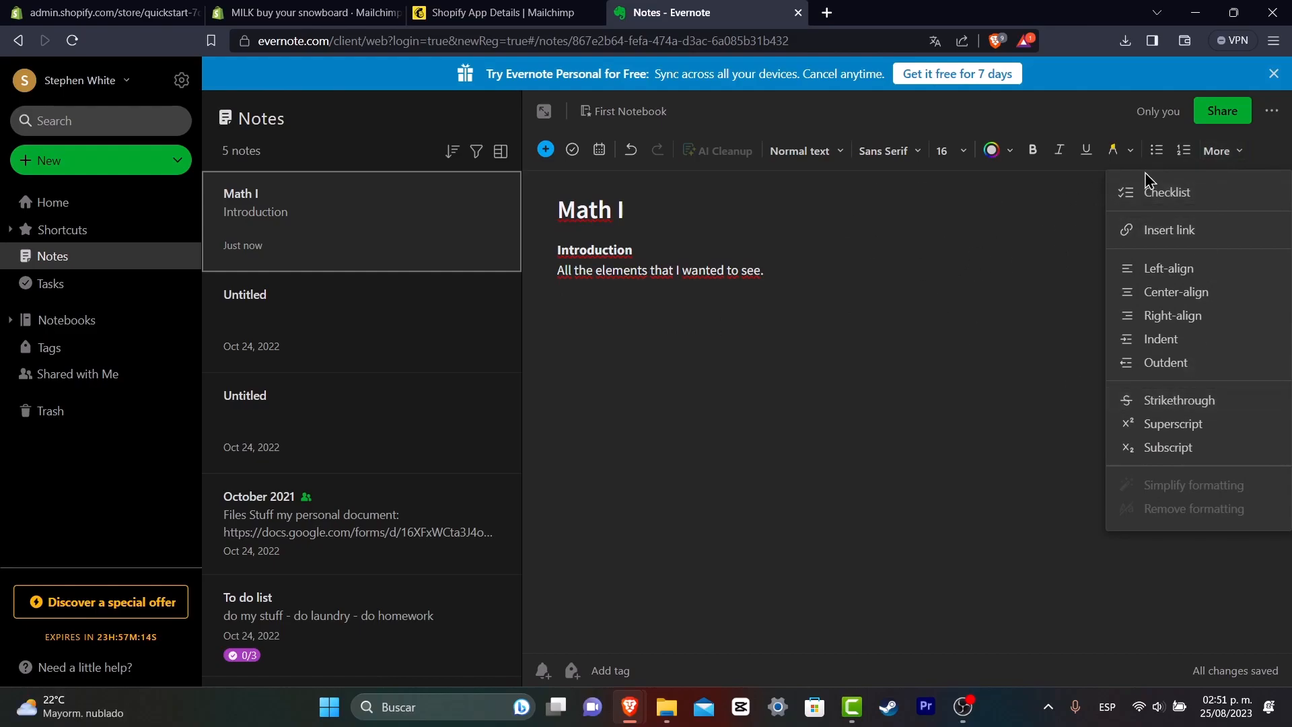
left_click(1125, 152)
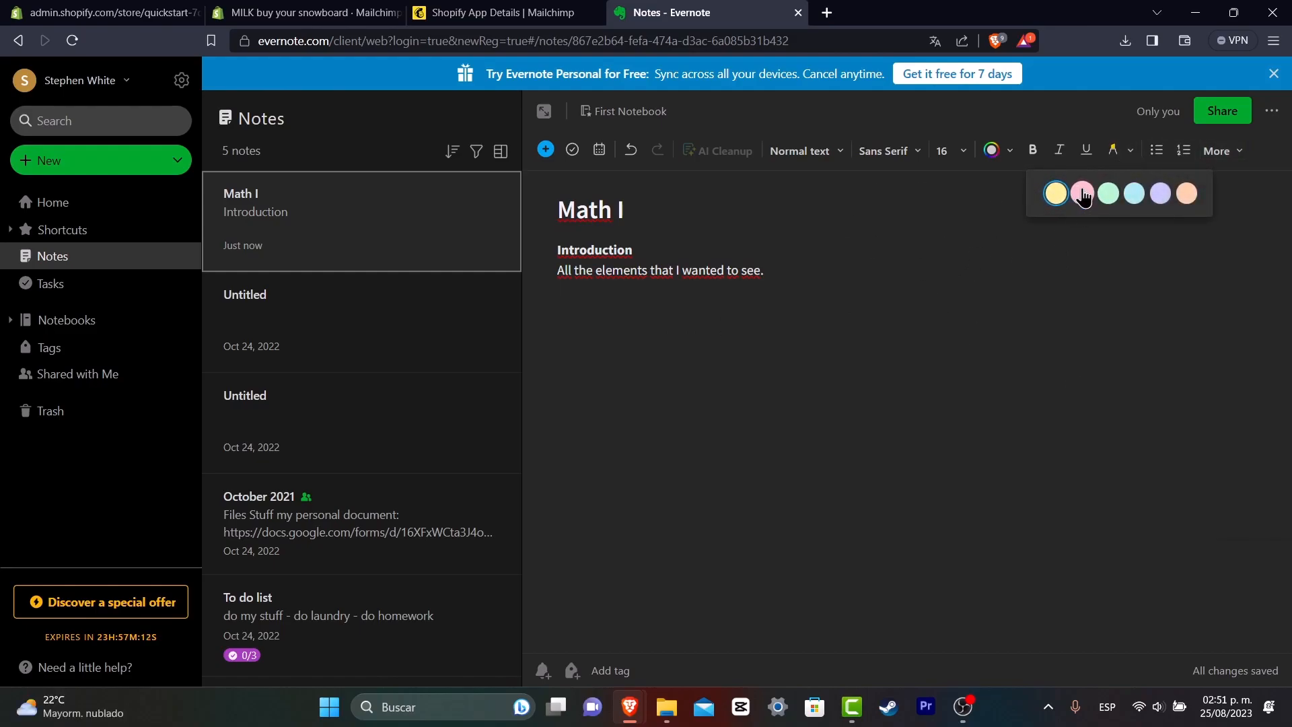
left_click(1082, 194)
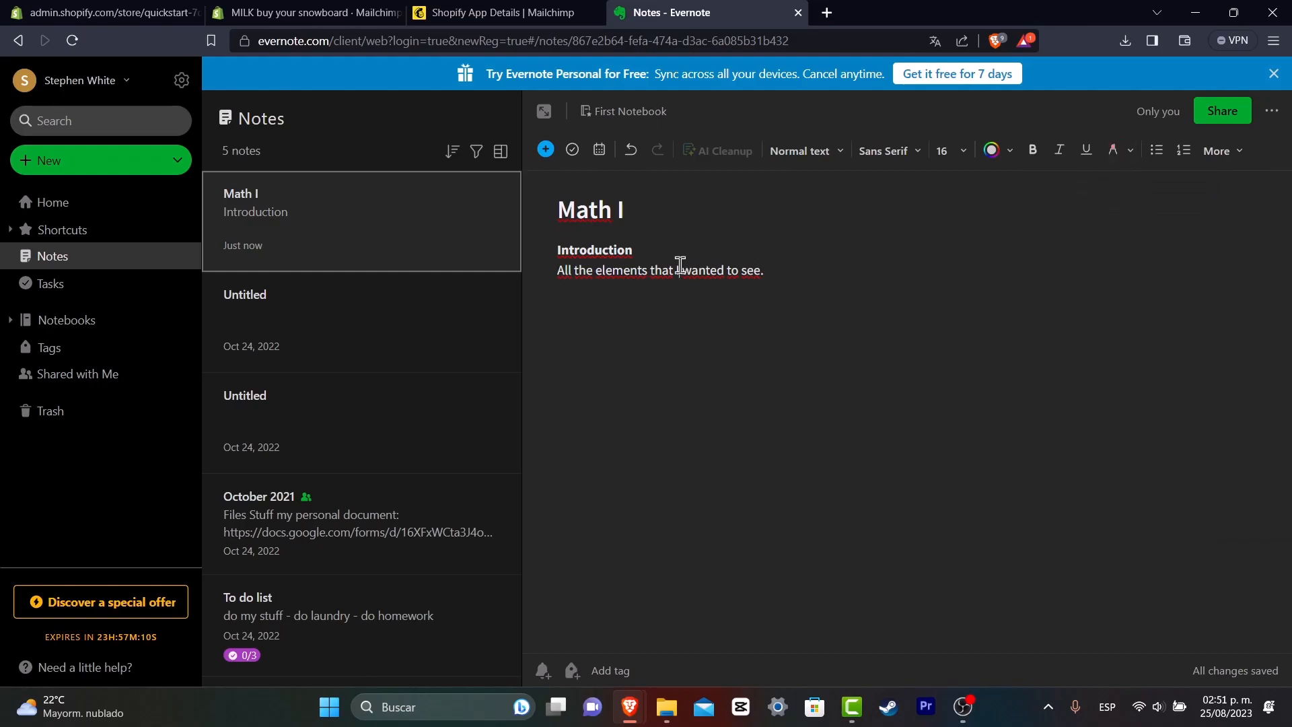
left_click_drag(679, 269, 767, 268)
left_click(1113, 150)
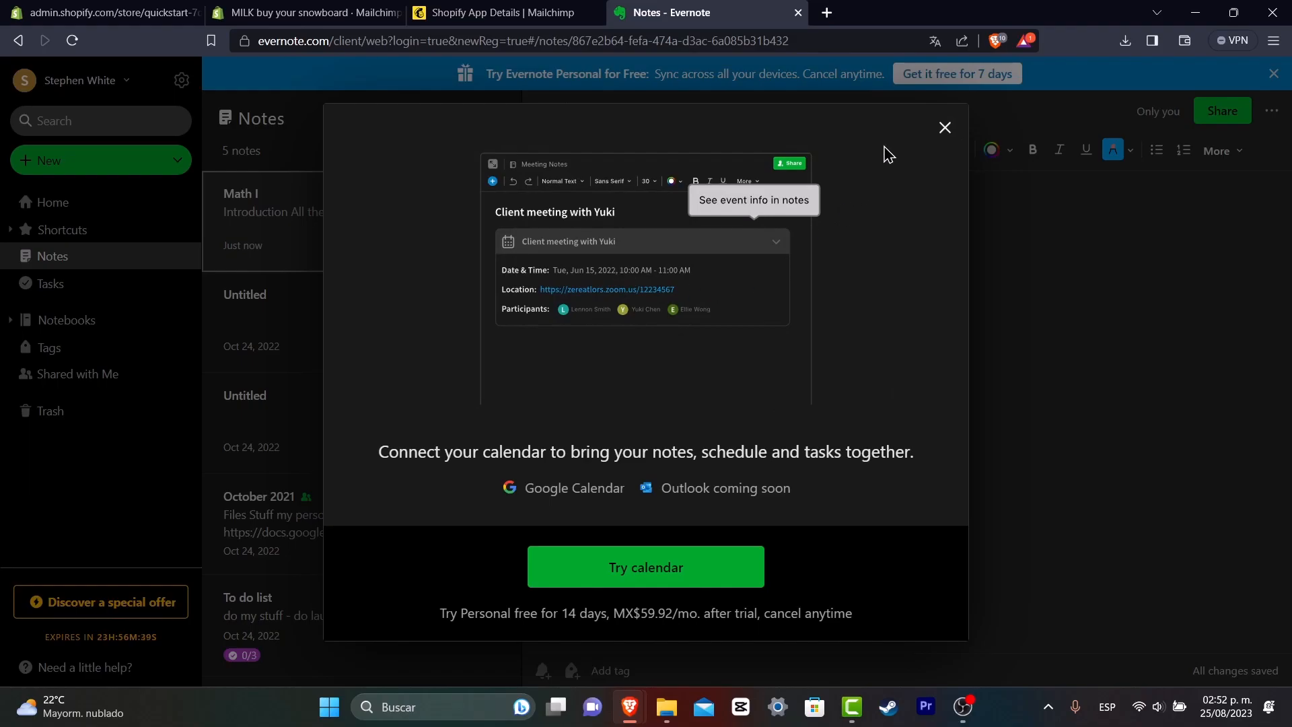
- Dismiss the calendar offer and insert an empty task below the highlighted text in the note
left_click(946, 127)
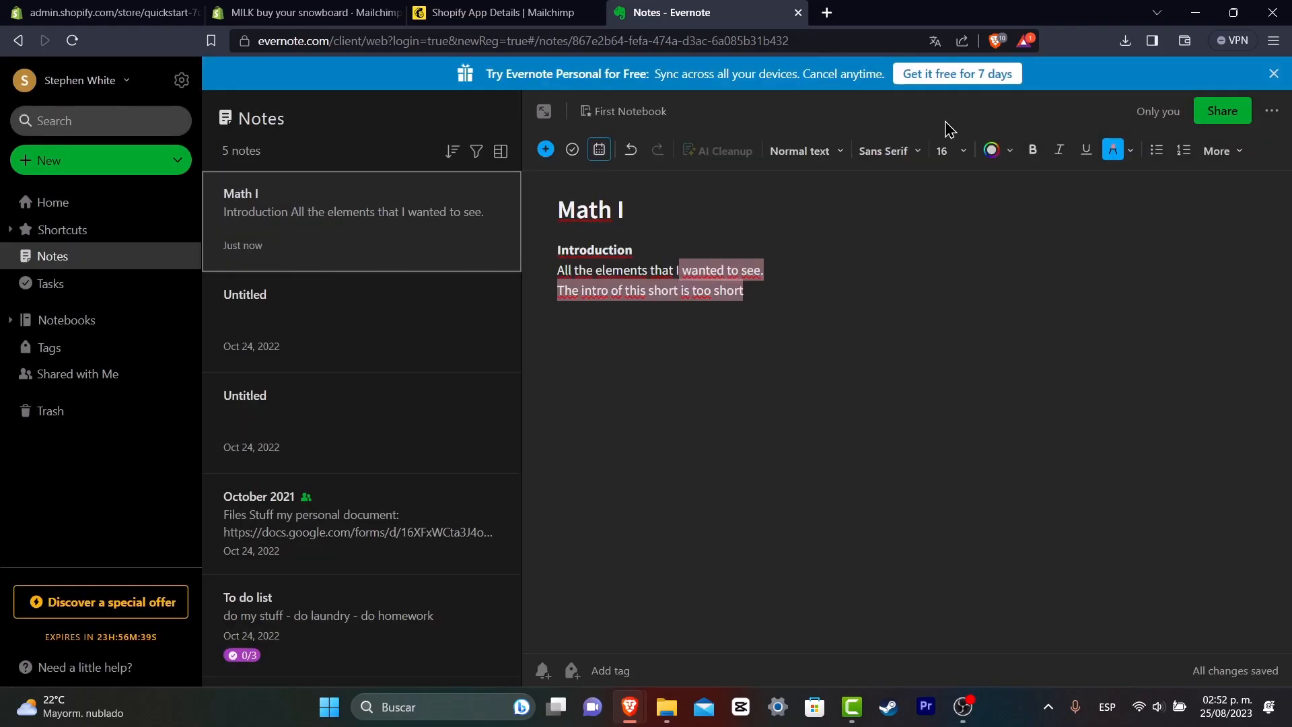
left_click(574, 150)
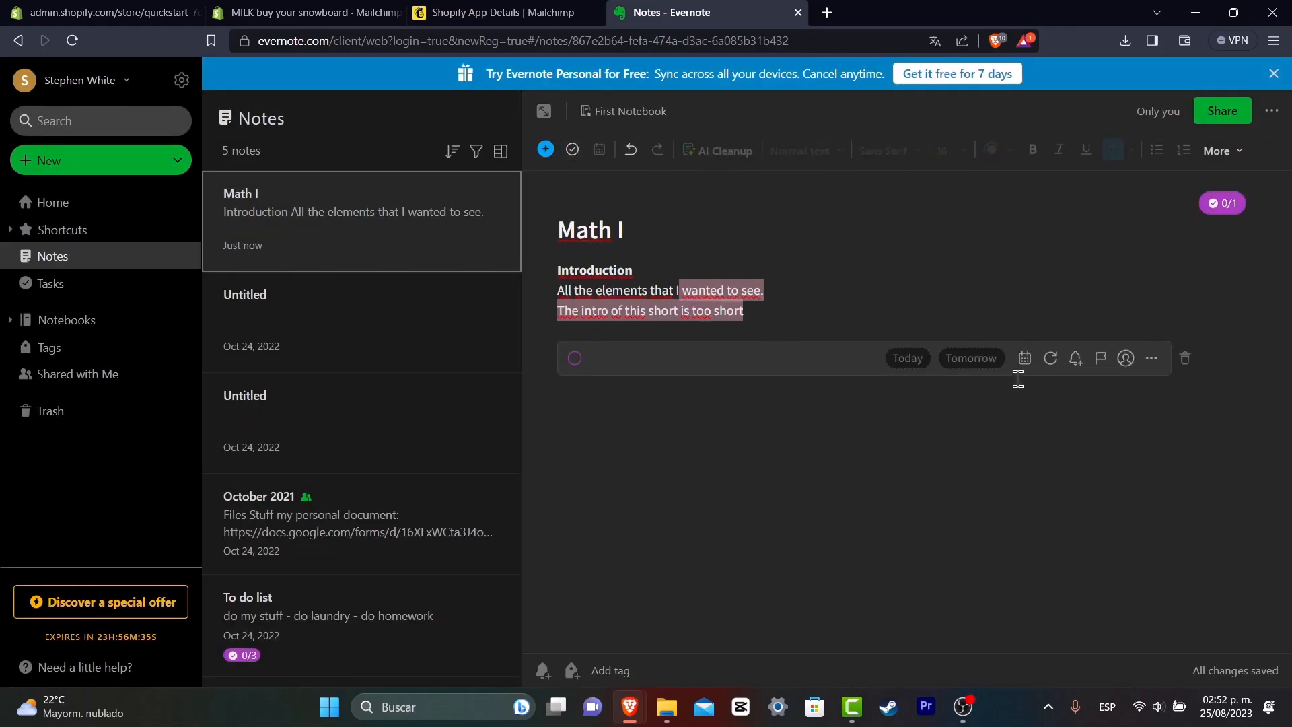
left_click(816, 424)
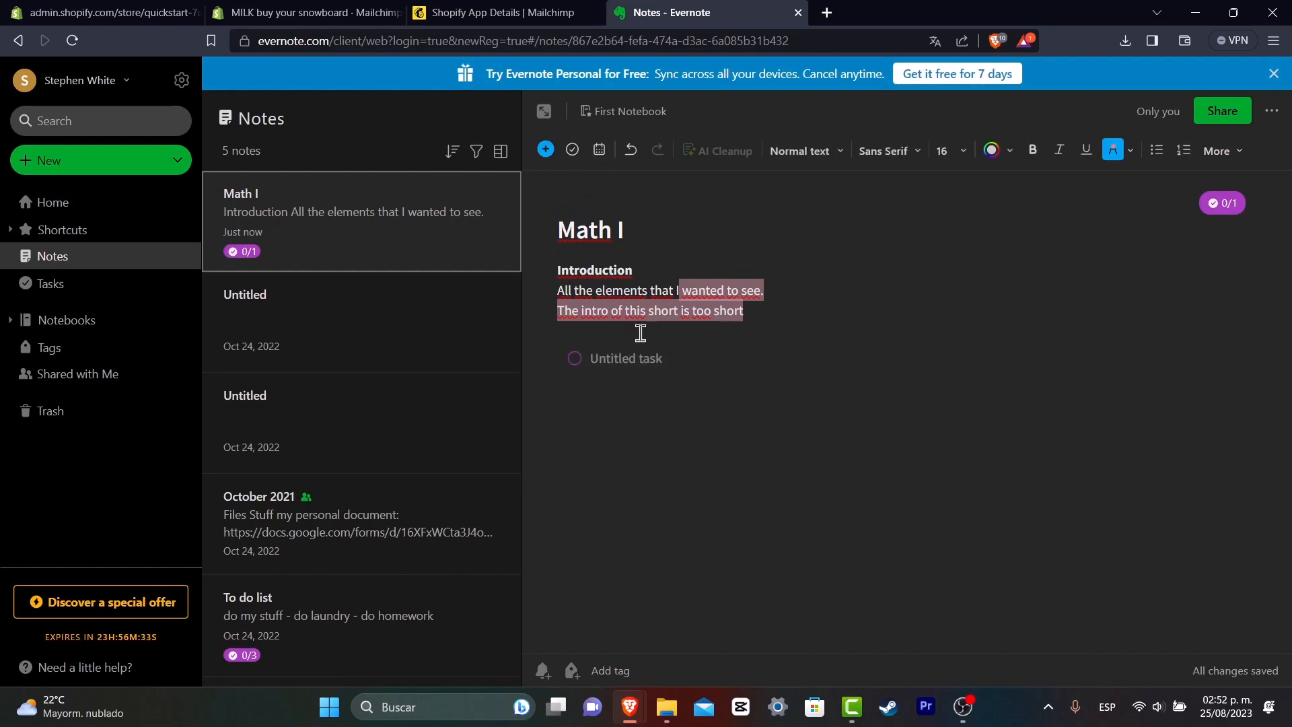
left_click(664, 357)
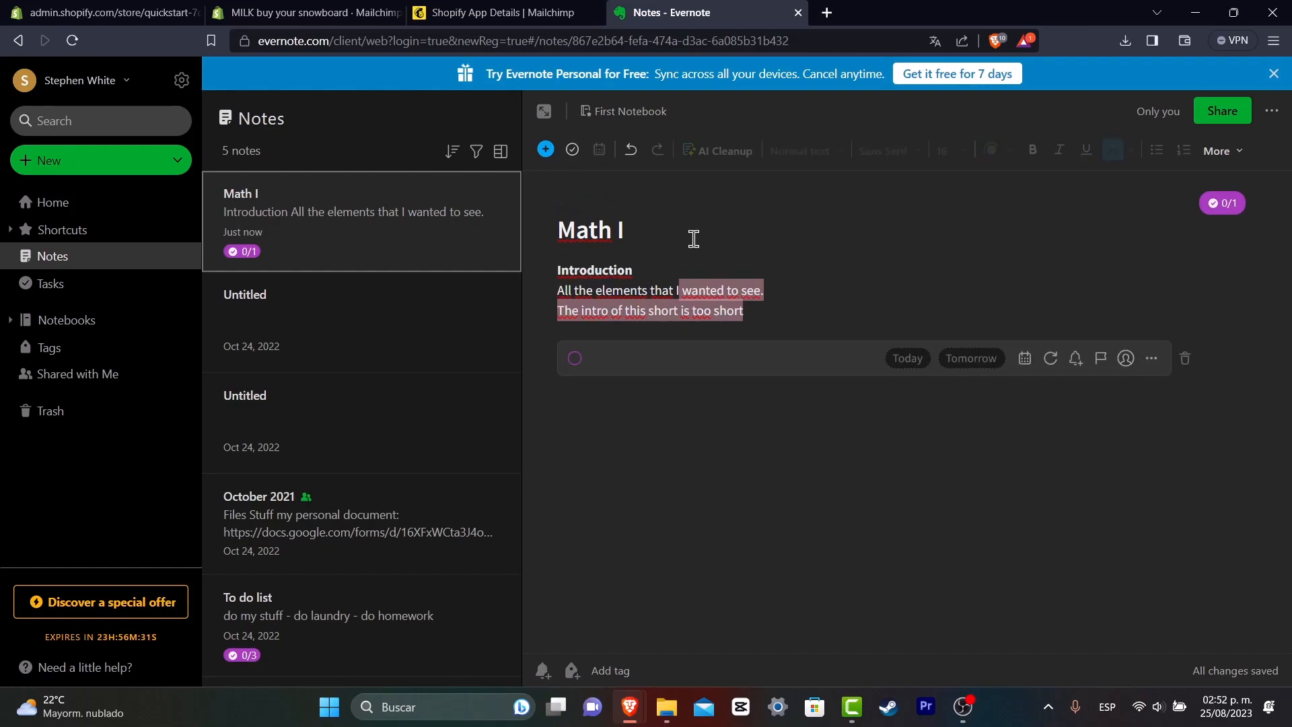
- Write "Homework" above the task, leaving two blank lines after the highlighted text
left_click(753, 317)
key("Return")
key("Return")
key("Return")
type("Homework")
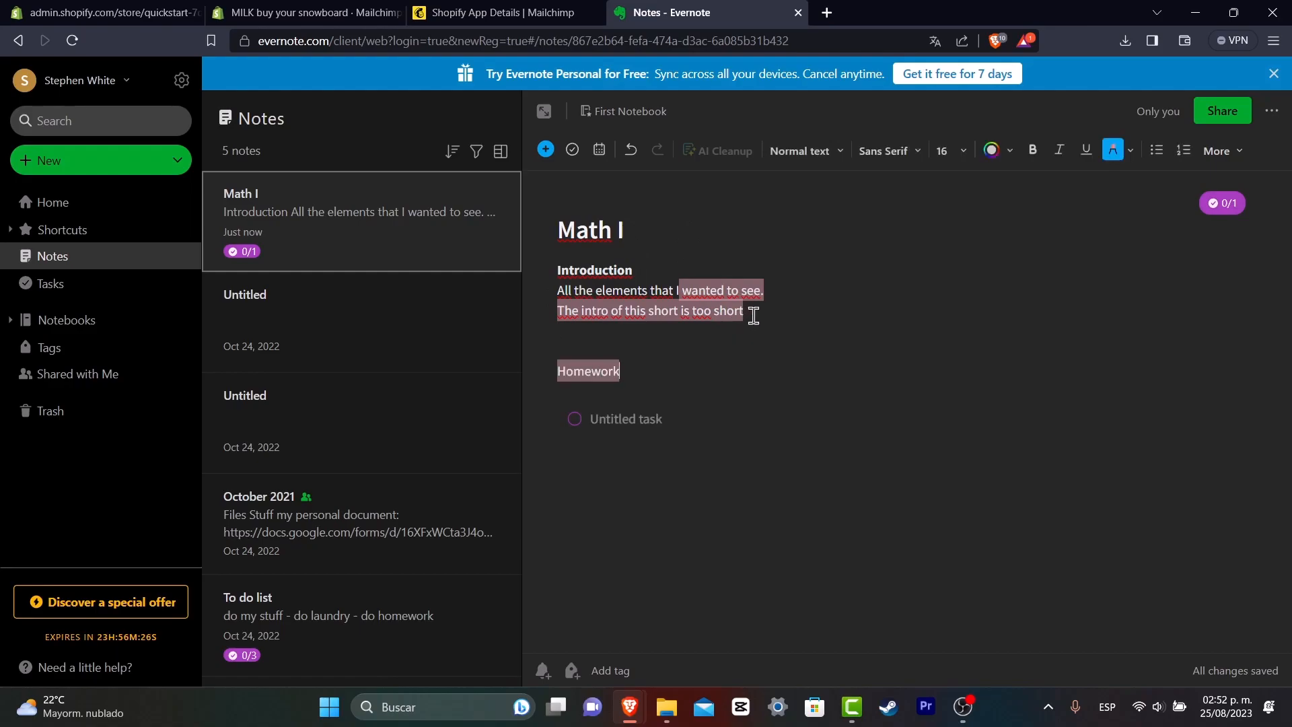
- Make "Homework" bold and apply the Medium header style to it
key("shift+Home")
left_click(1033, 149)
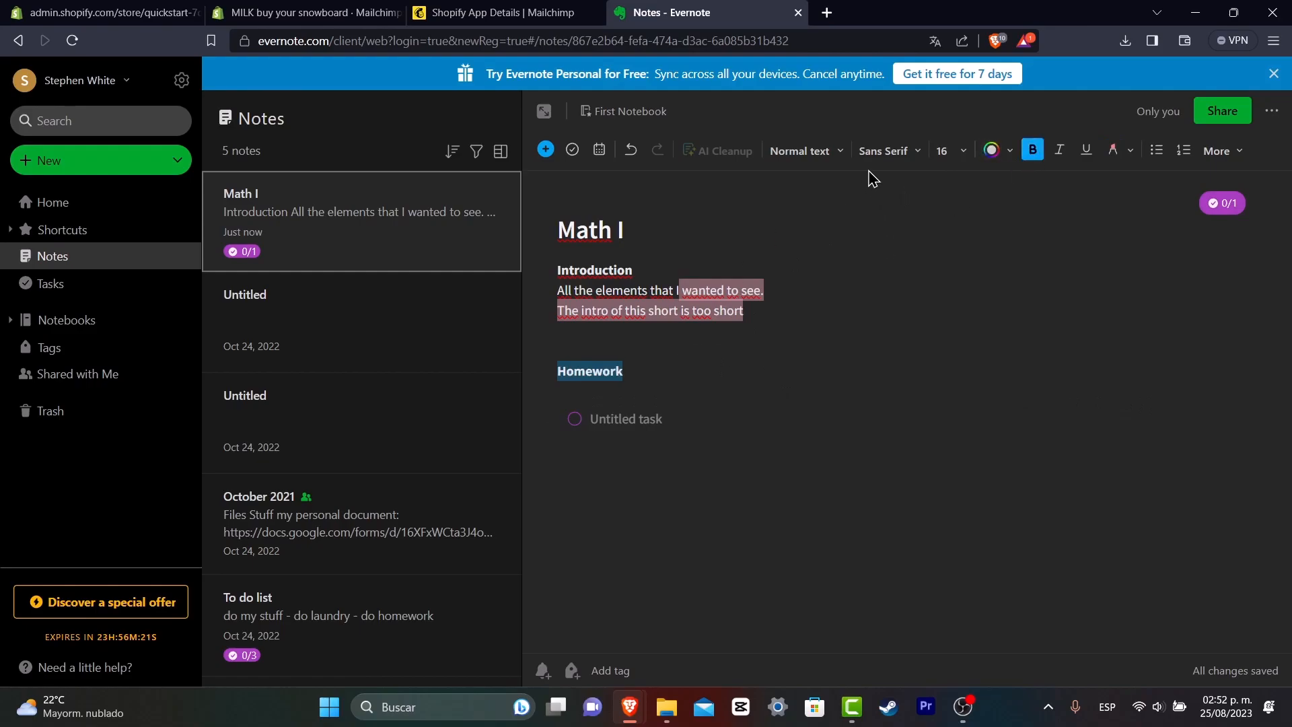
left_click(806, 150)
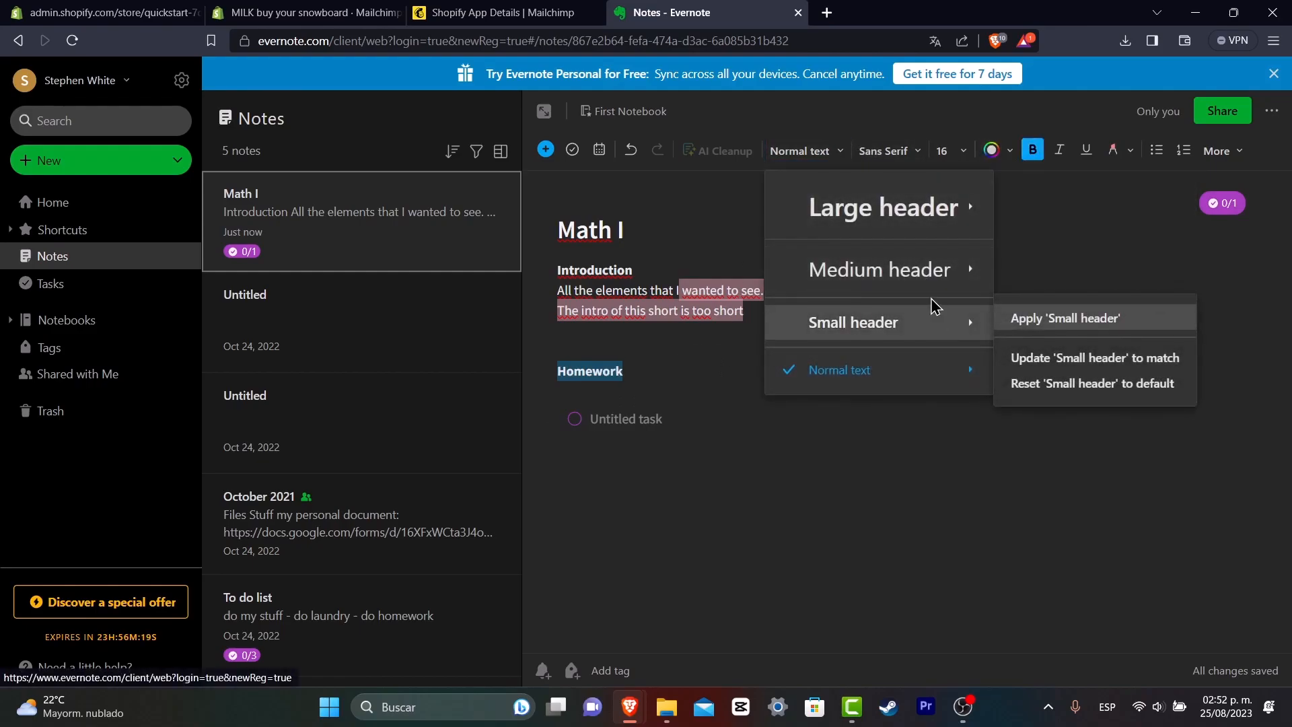
mouse_move(937, 268)
left_click(1053, 266)
- Name the empty task under Homework "Task 1: Read book from 14-16"
left_click(696, 436)
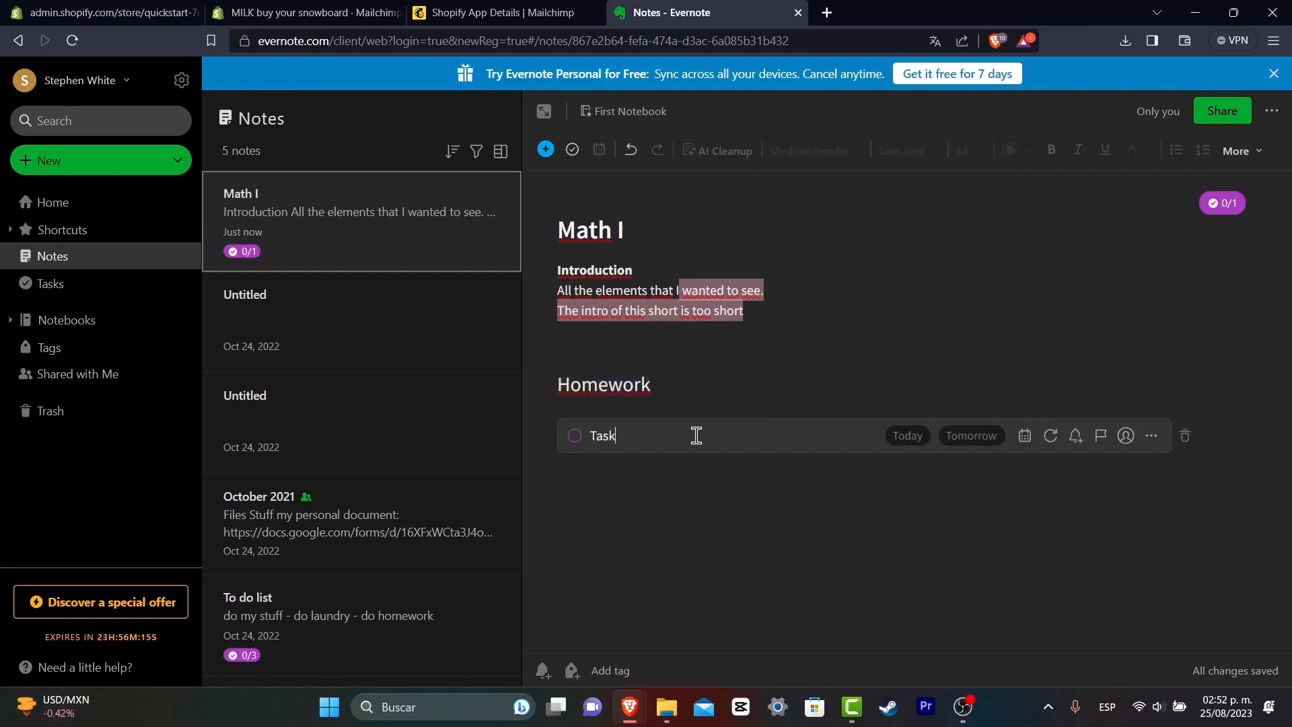
type("Read book from 14-16 pag")
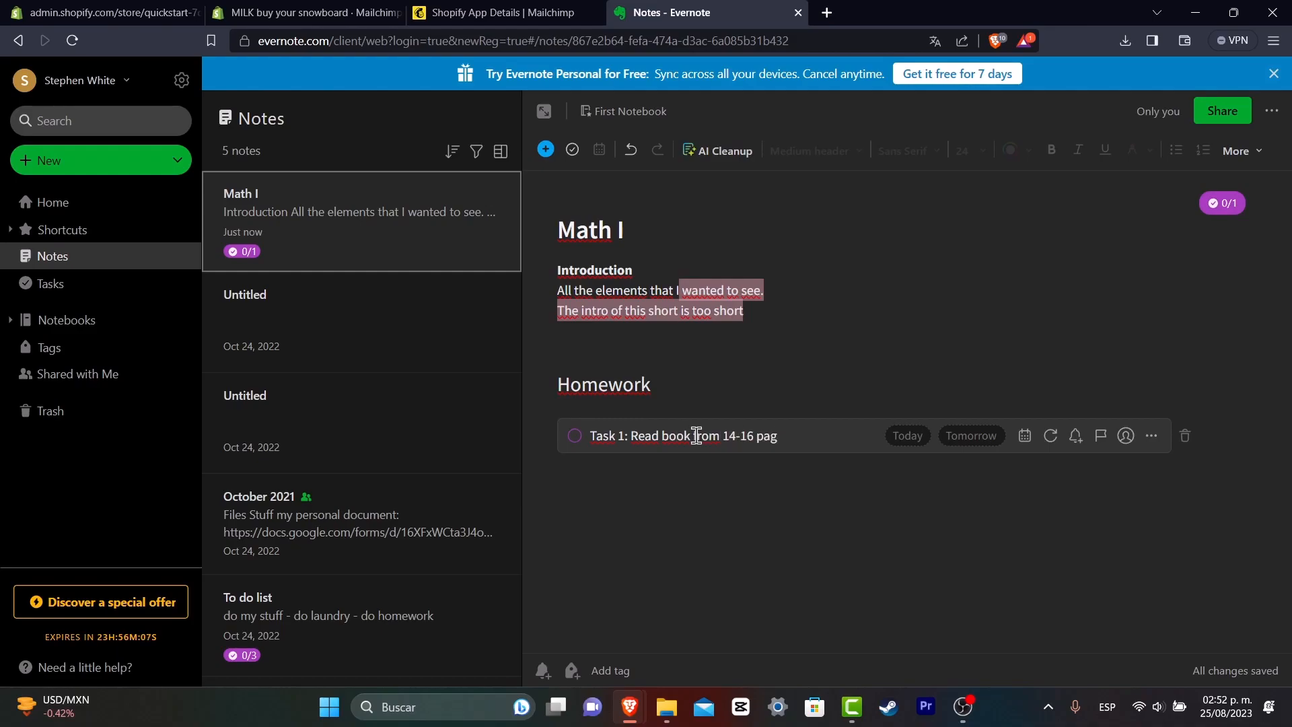
key("BackSpace")
key("BackSpace")
key("BackSpace")
key("BackSpace")
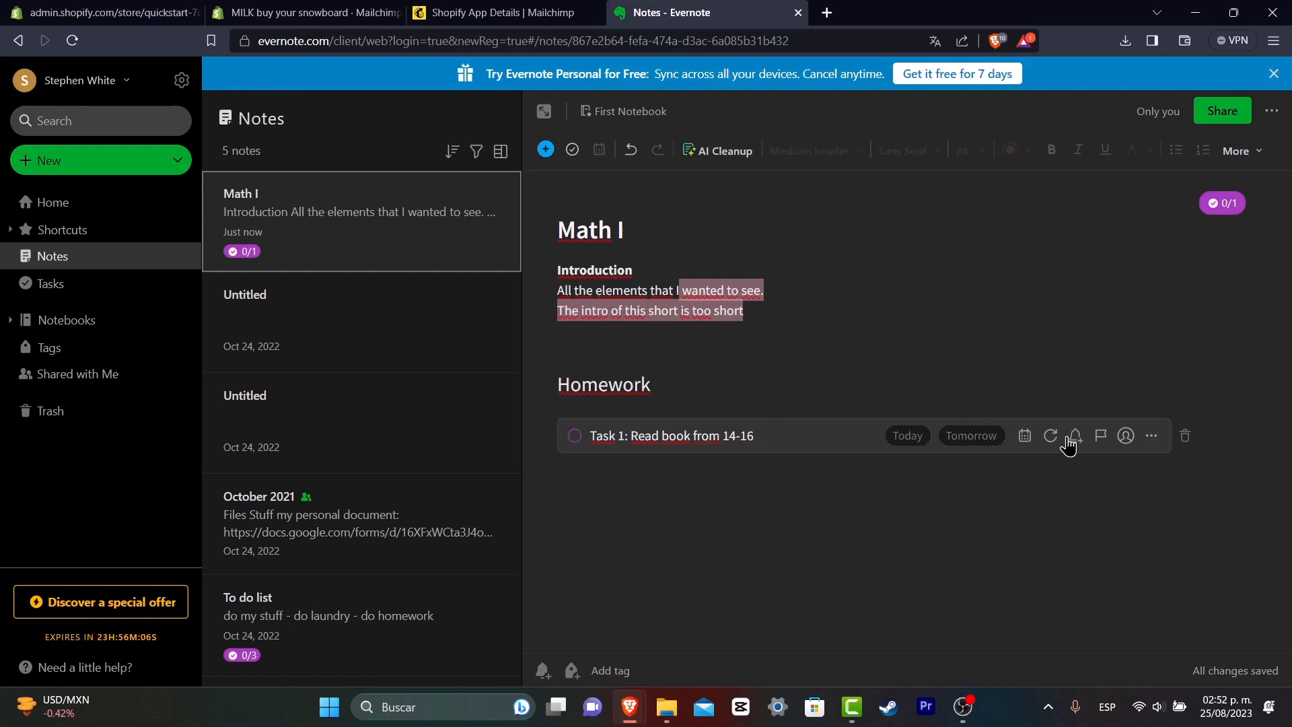
- Try to set the task's due date to Today, then decline the free trial offer
left_click(918, 439)
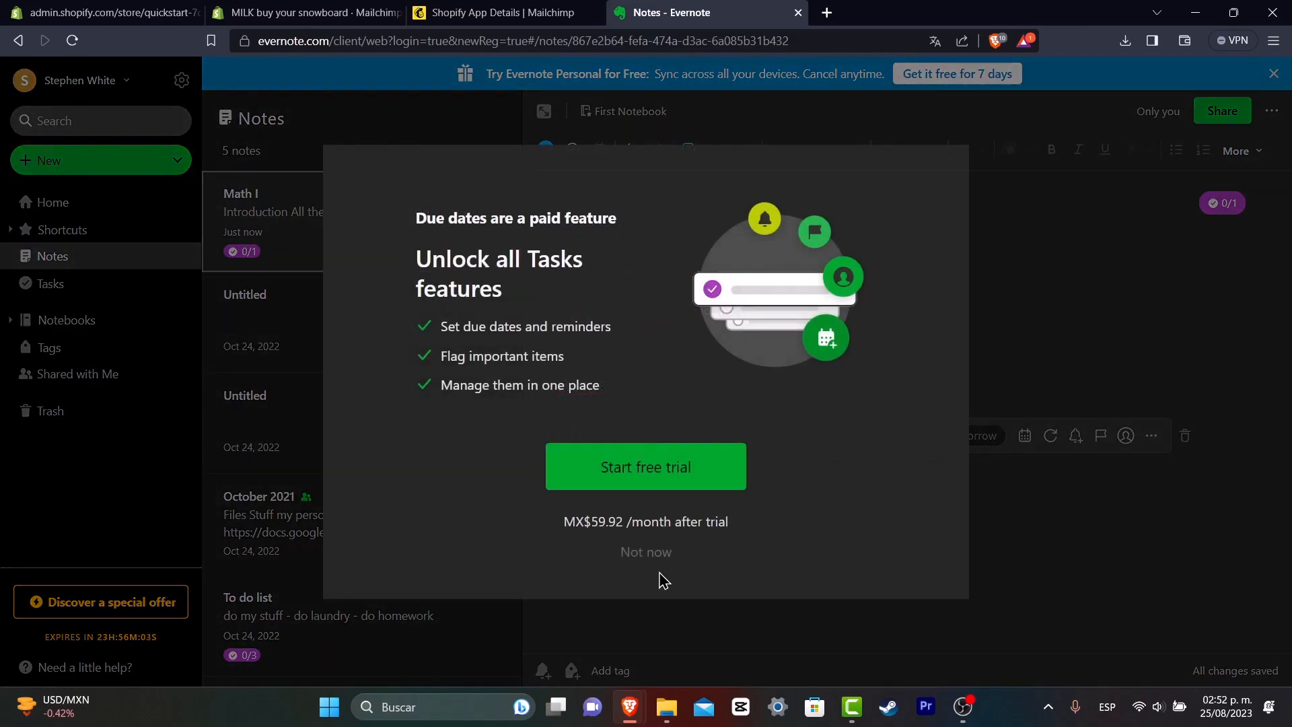
left_click(653, 555)
left_click(1127, 521)
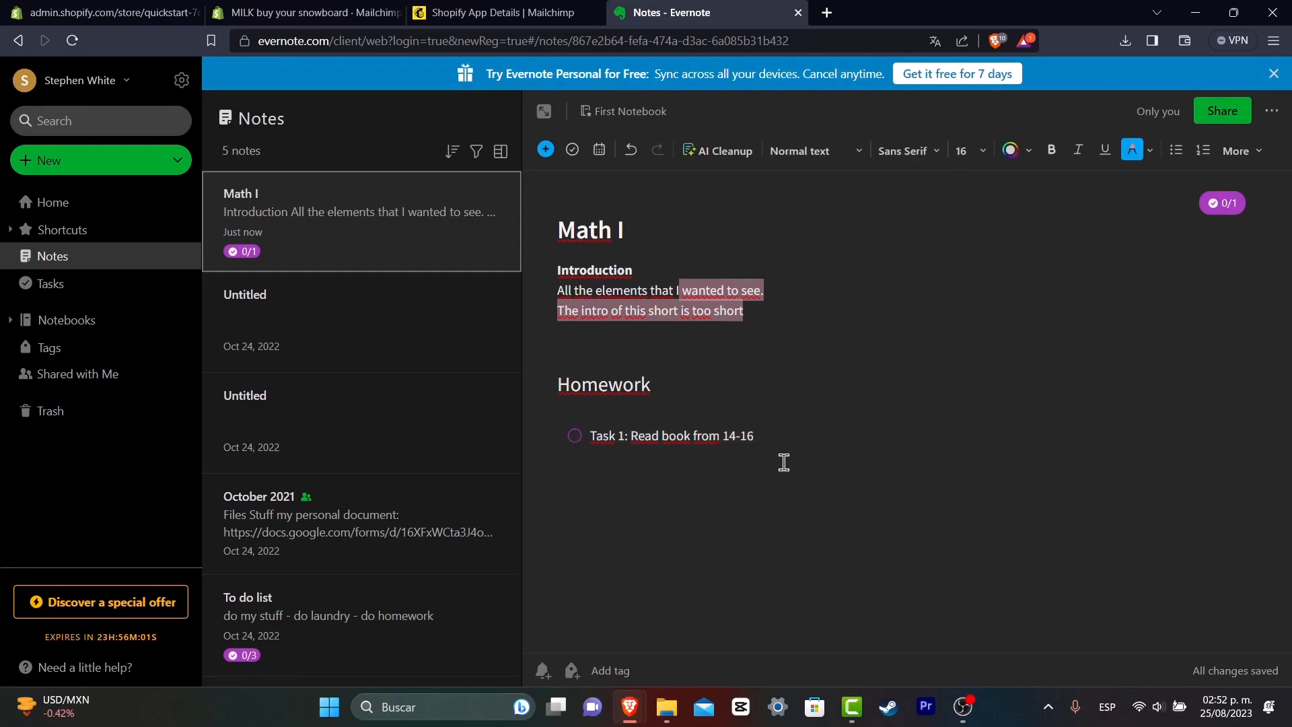
- Add an empty second task and delete it again, then mark Task 1 as completed
left_click(794, 435)
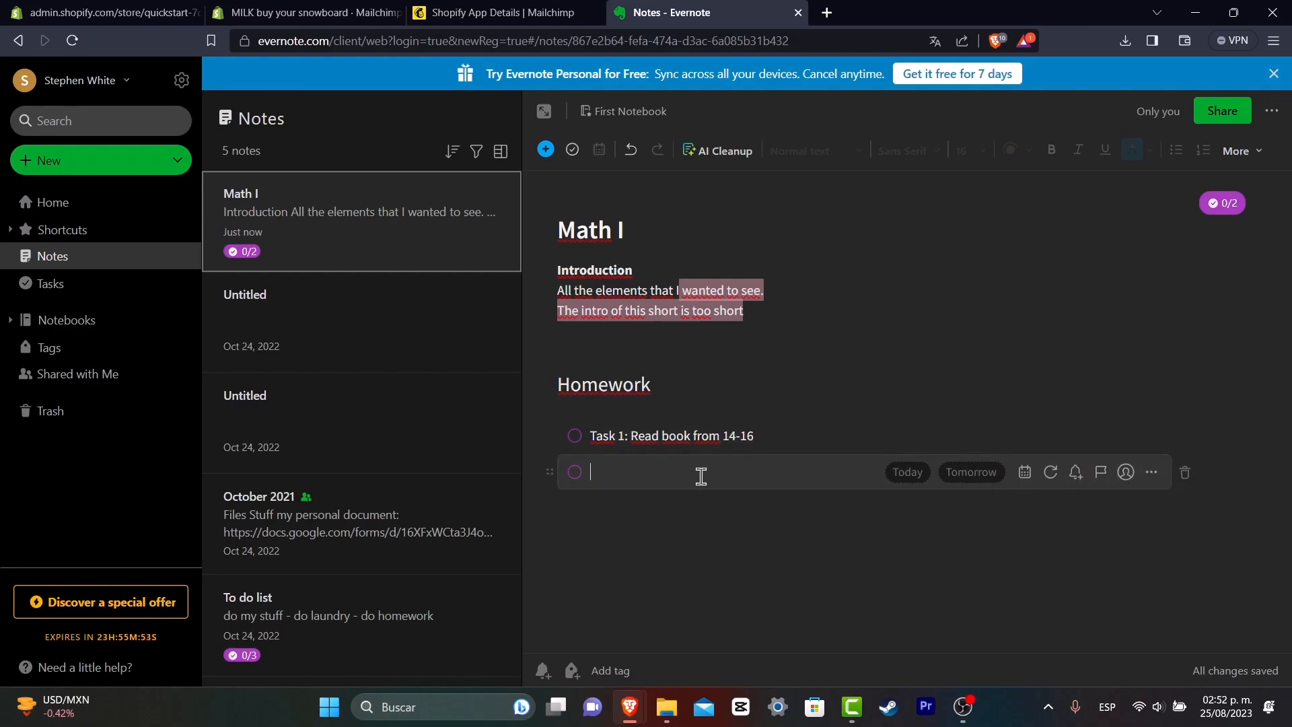
left_click(1186, 475)
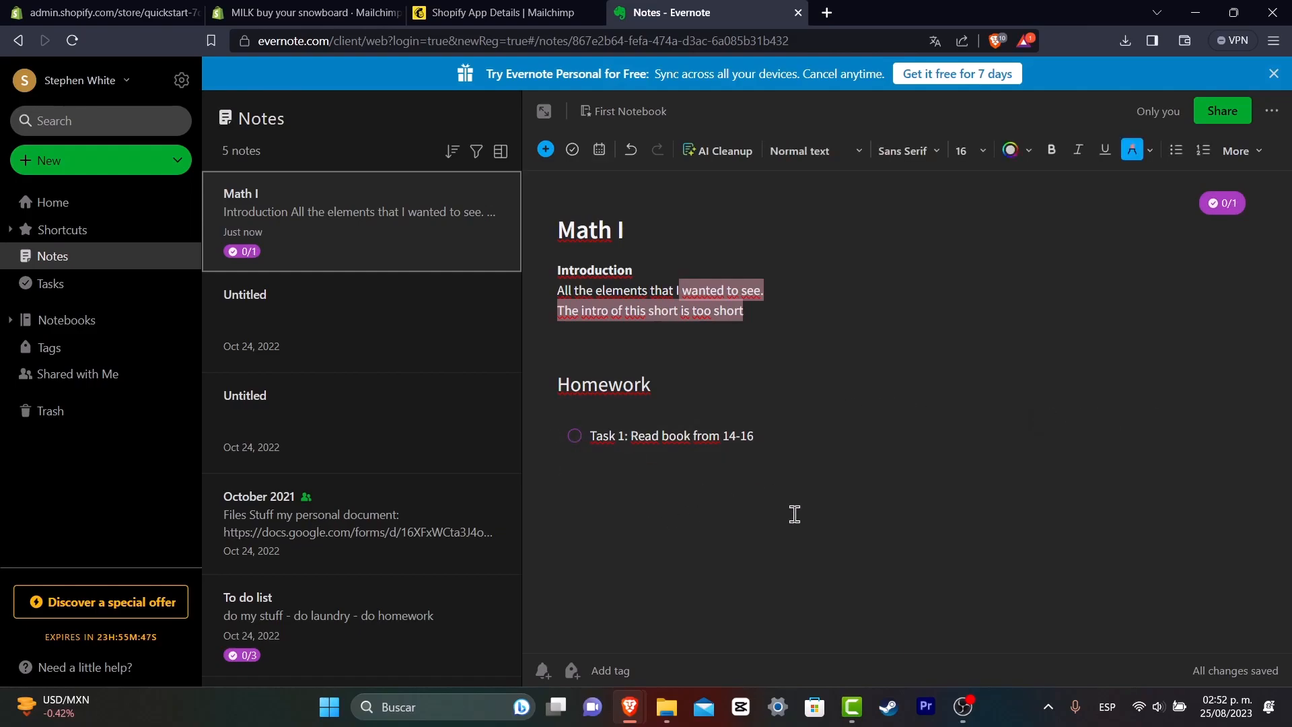
left_click(575, 437)
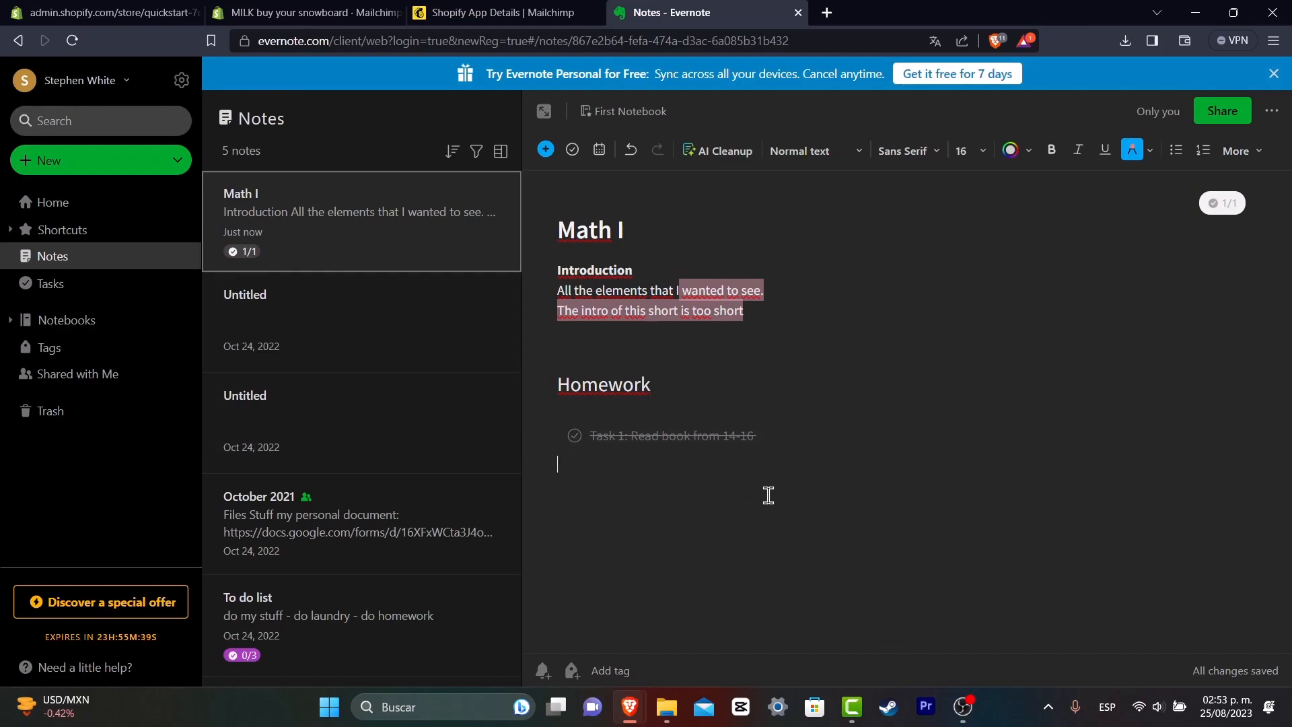
- Create a separate task named "Laundry" in the default "Things to do" note and open that note
left_click(178, 165)
left_click(147, 201)
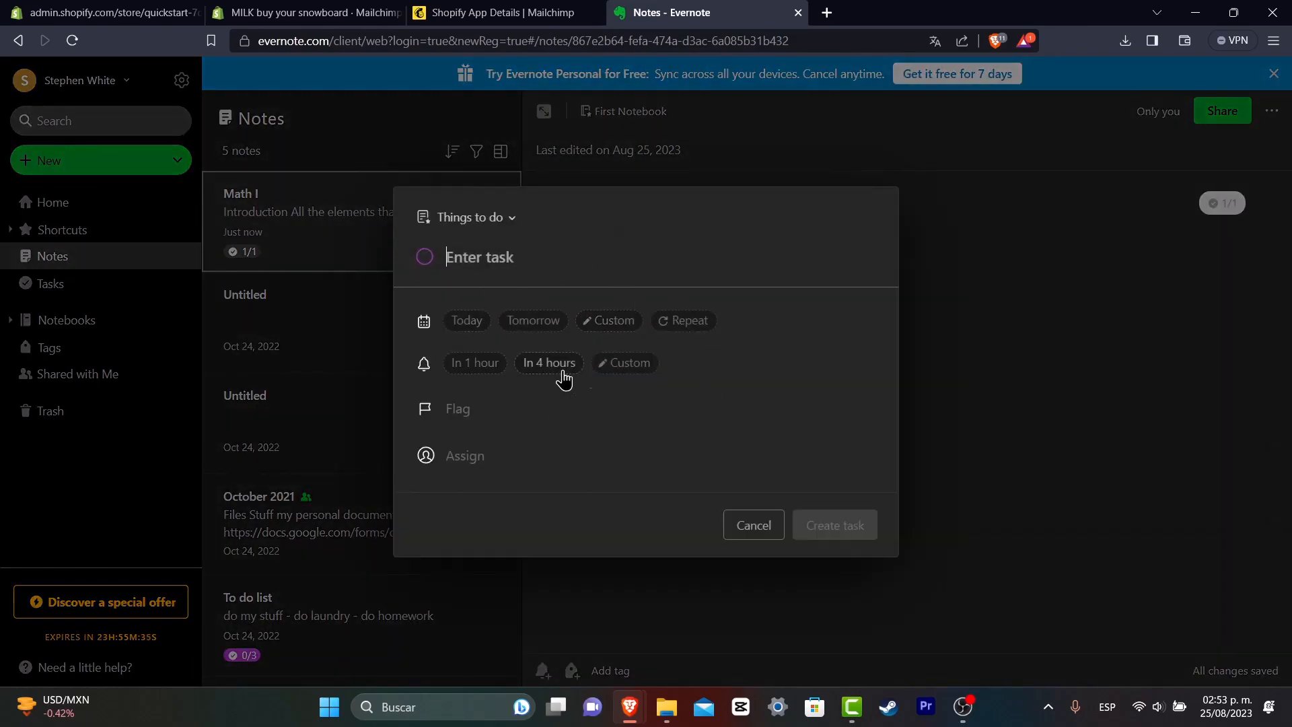
left_click(501, 219)
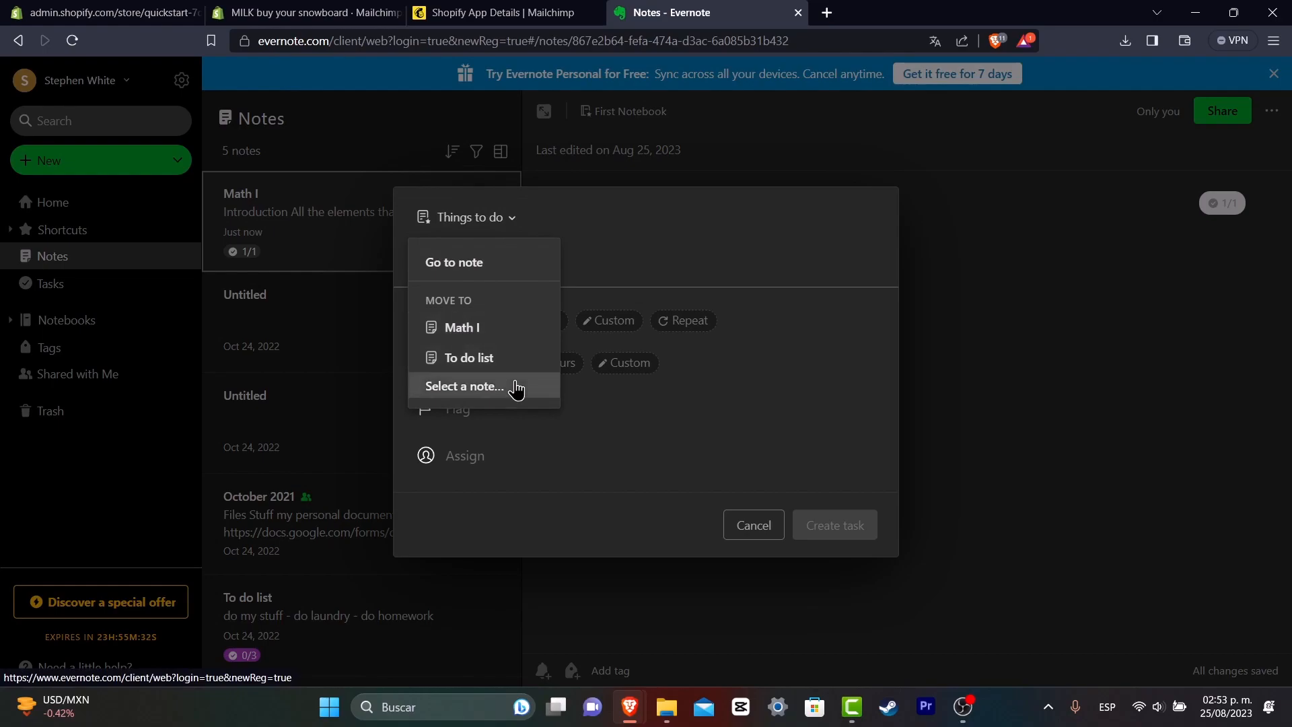
left_click(620, 231)
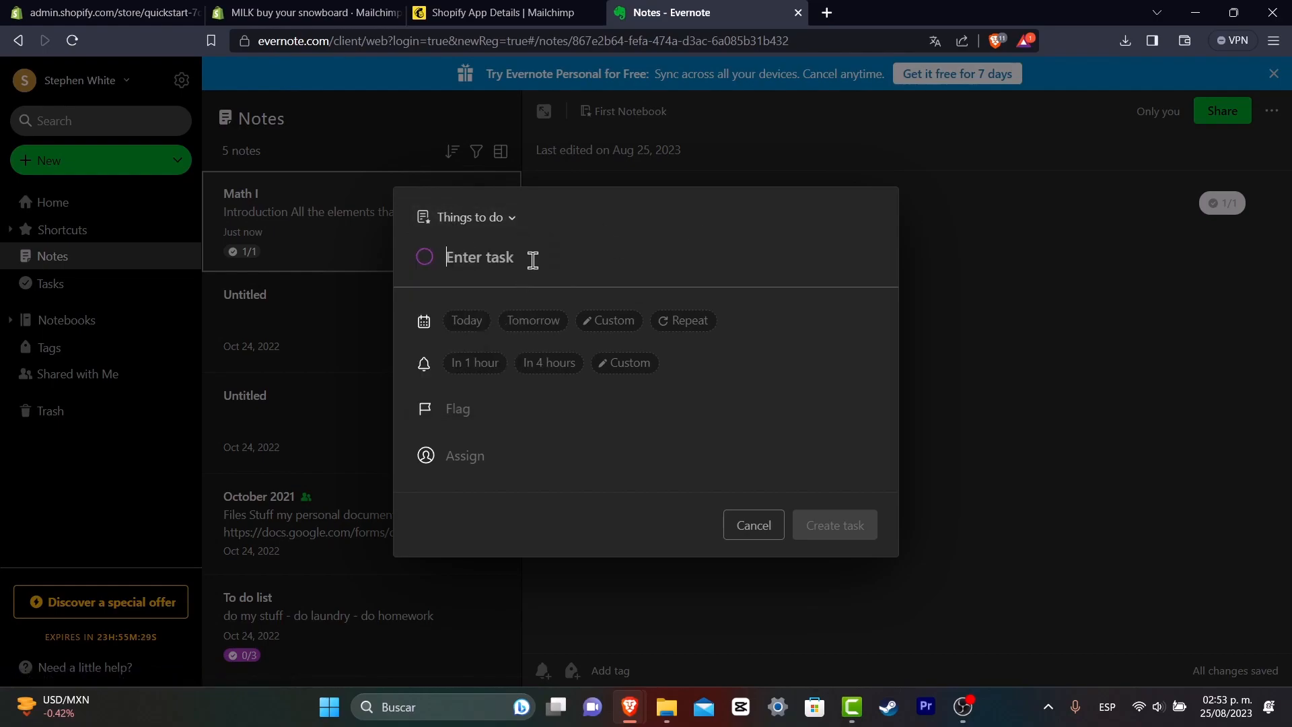
type("Laundry")
key("Return")
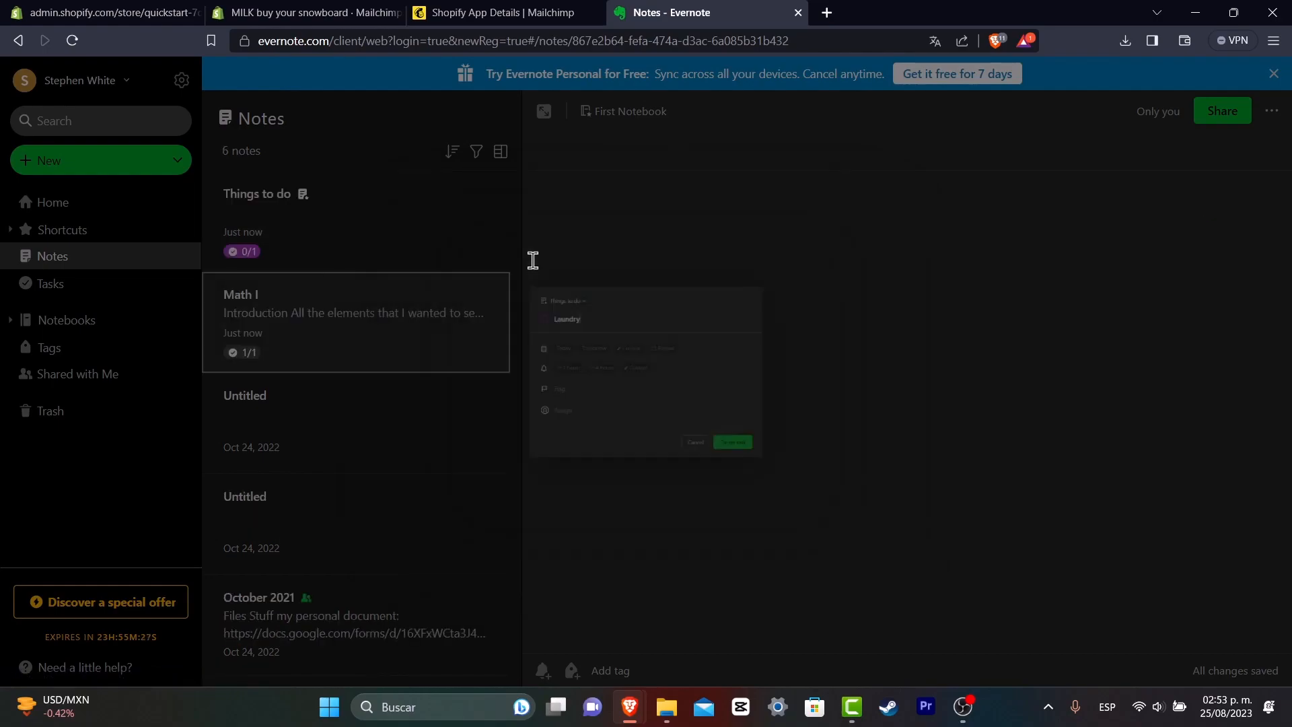
left_click(341, 232)
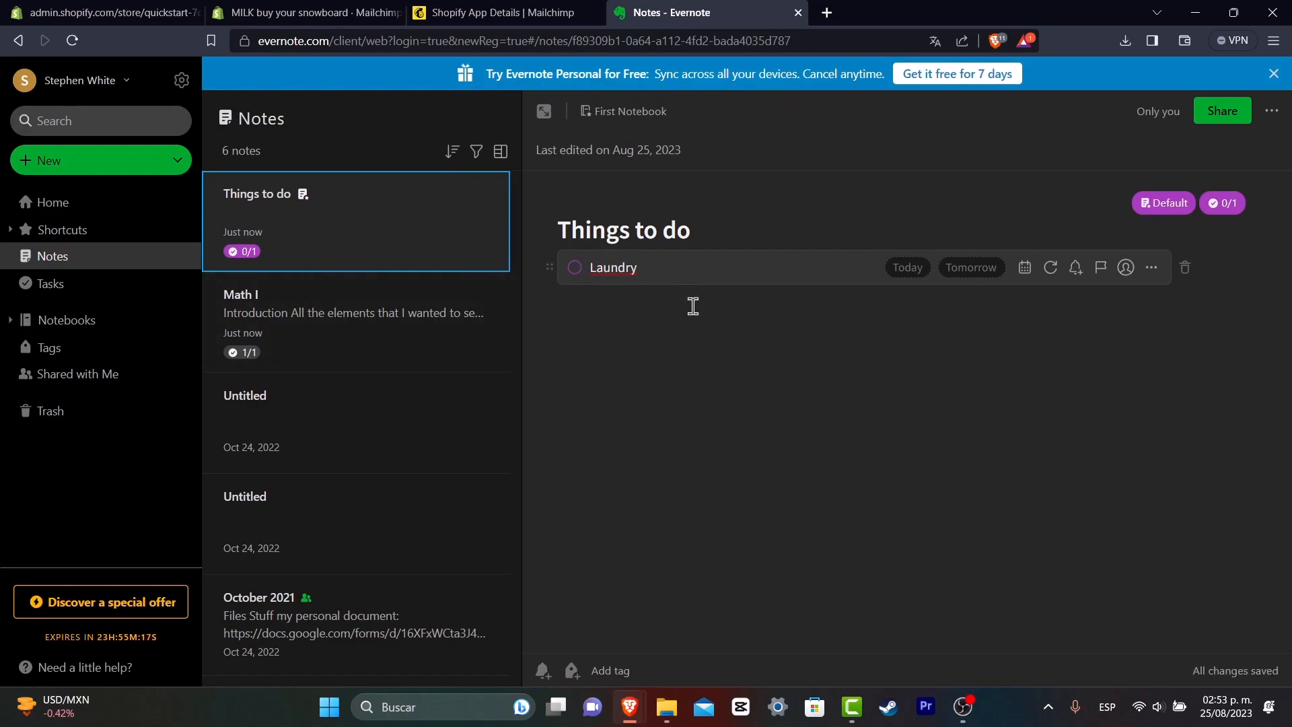
- Create a new notebook named "School Stuff" from the notebook list
left_click(104, 321)
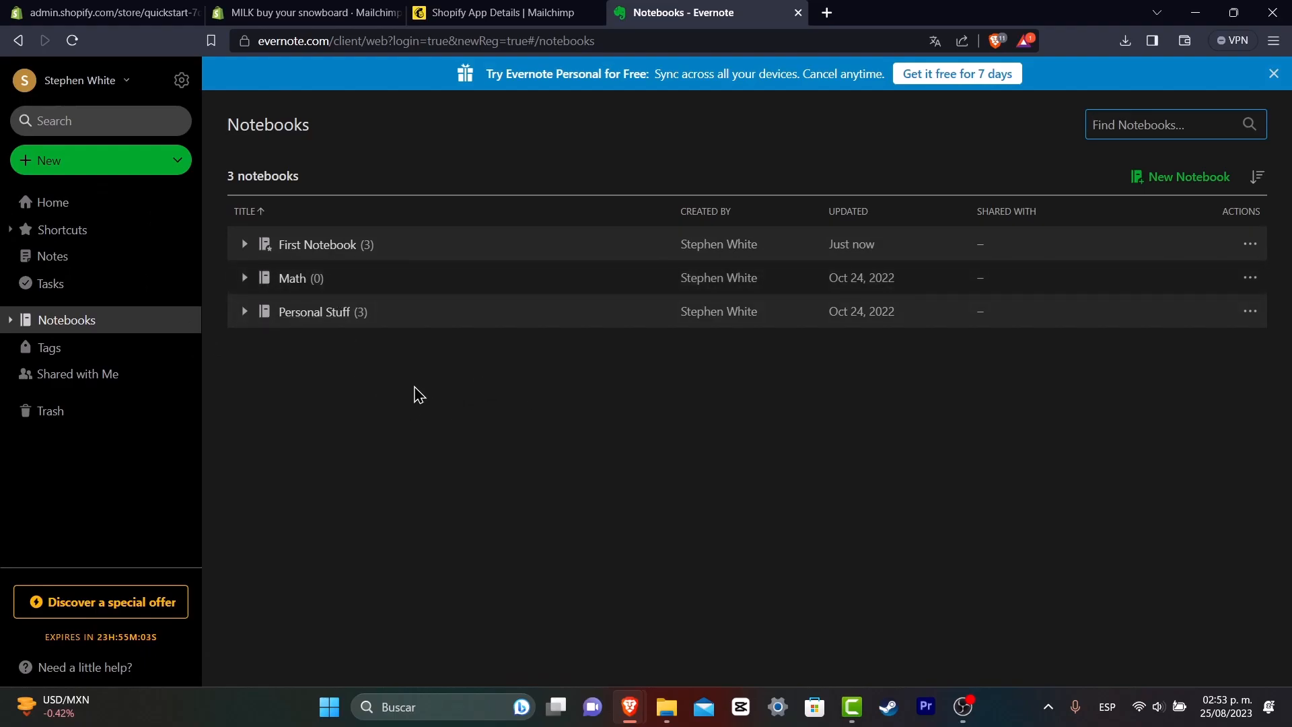
left_click(1158, 173)
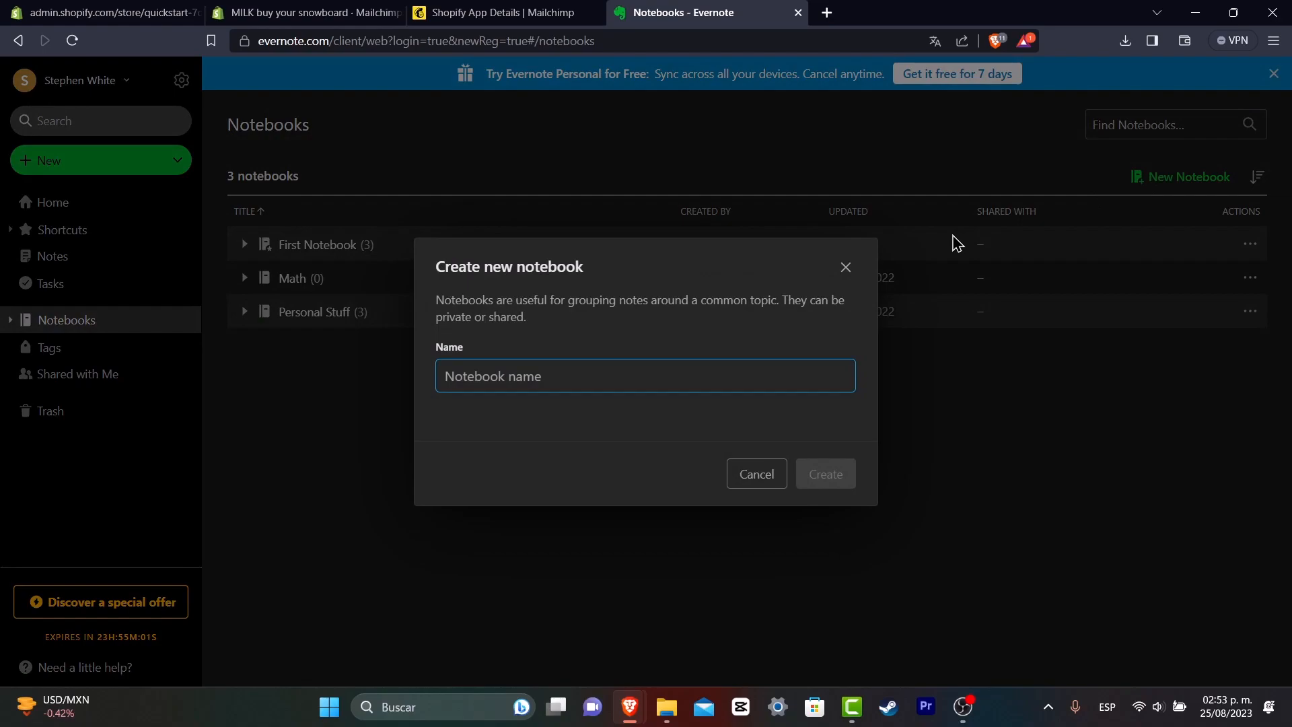
type("School Stuff")
key("Return")
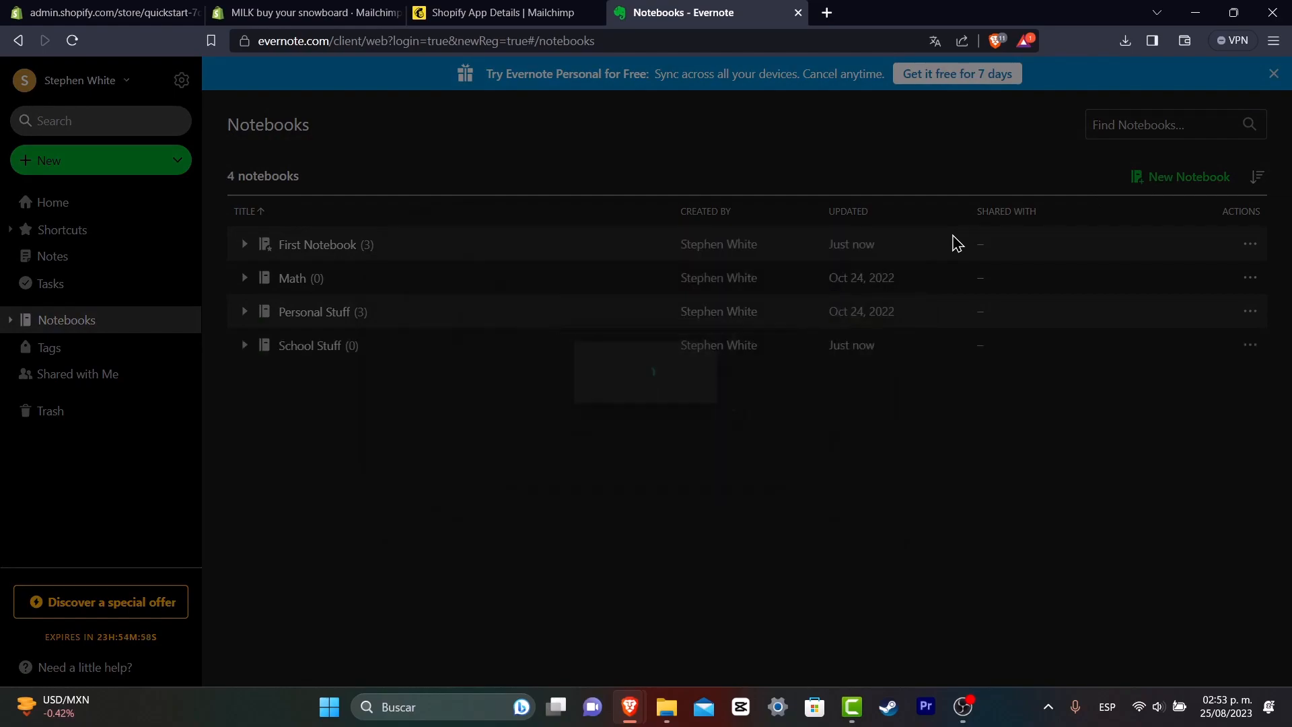
- Expand the Math notebook in the list and open the School Stuff notebook
mouse_move(274, 281)
left_mouse_down()
mouse_move(314, 347)
mouse_move(260, 374)
mouse_move(248, 280)
left_mouse_up()
left_click(247, 278)
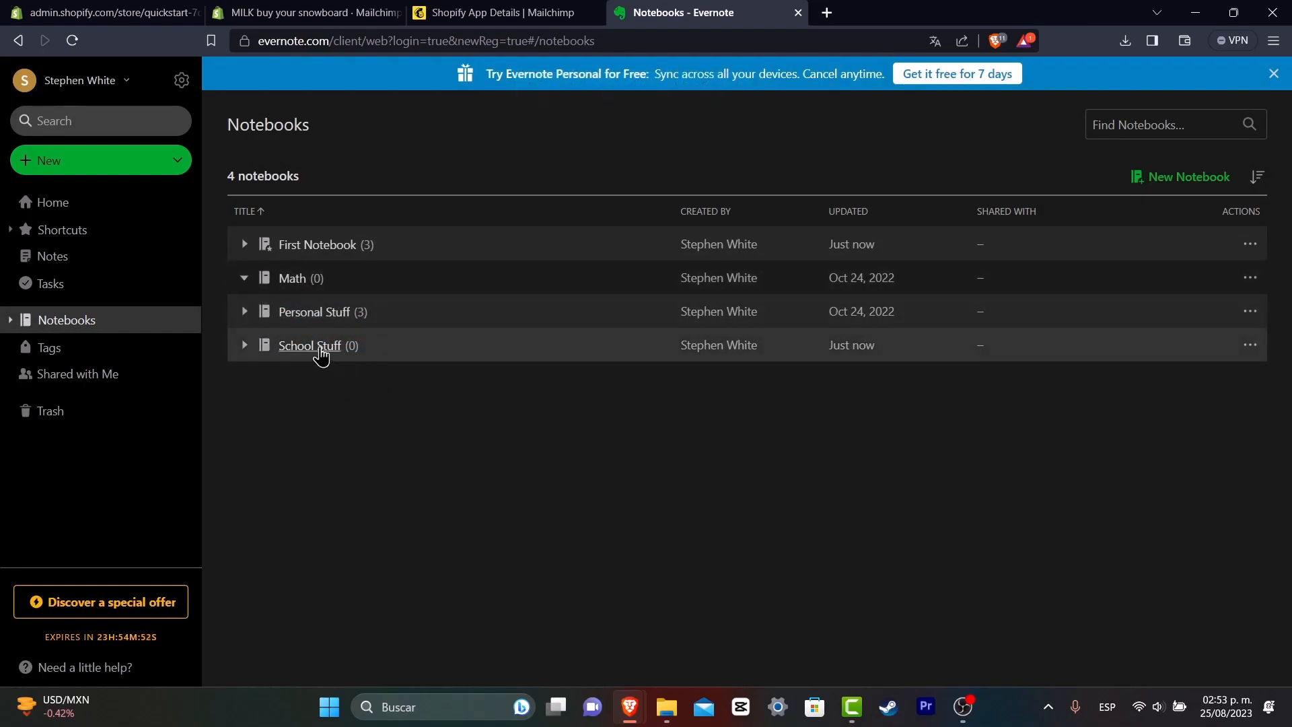
left_click(317, 347)
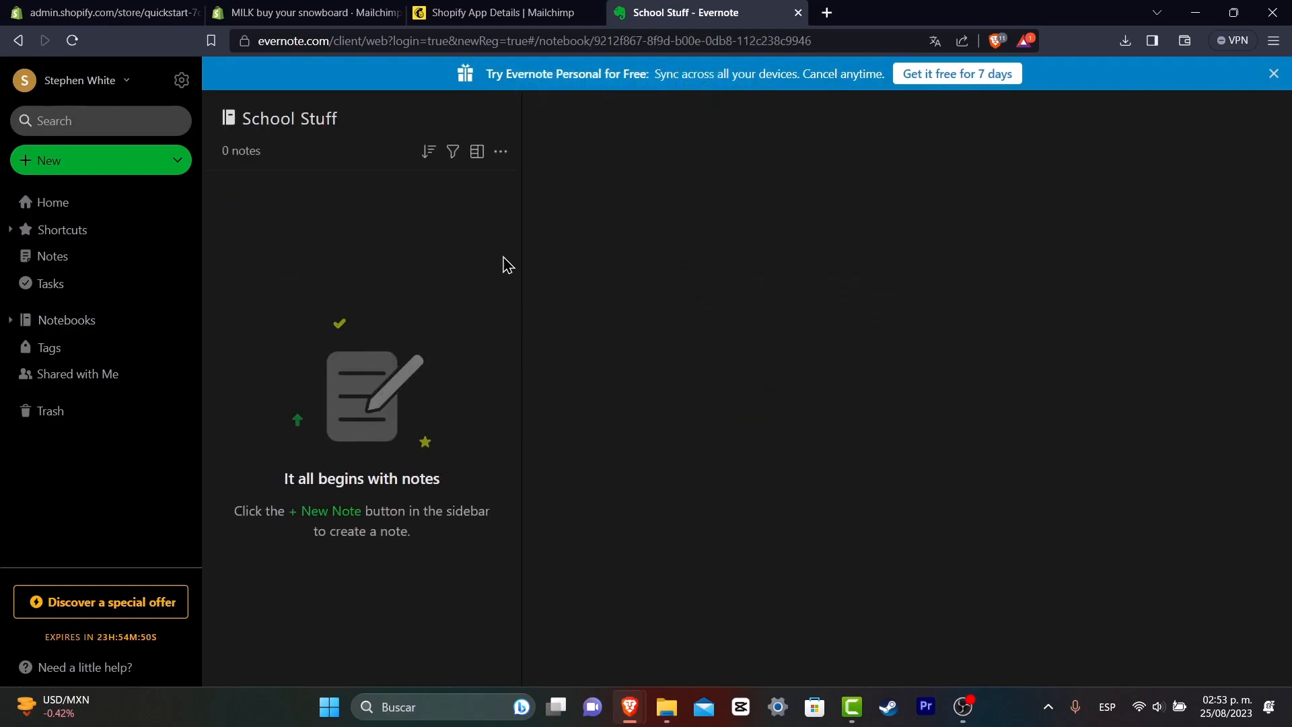
- Create a note titled "Maths" in the School Stuff notebook
left_click(101, 167)
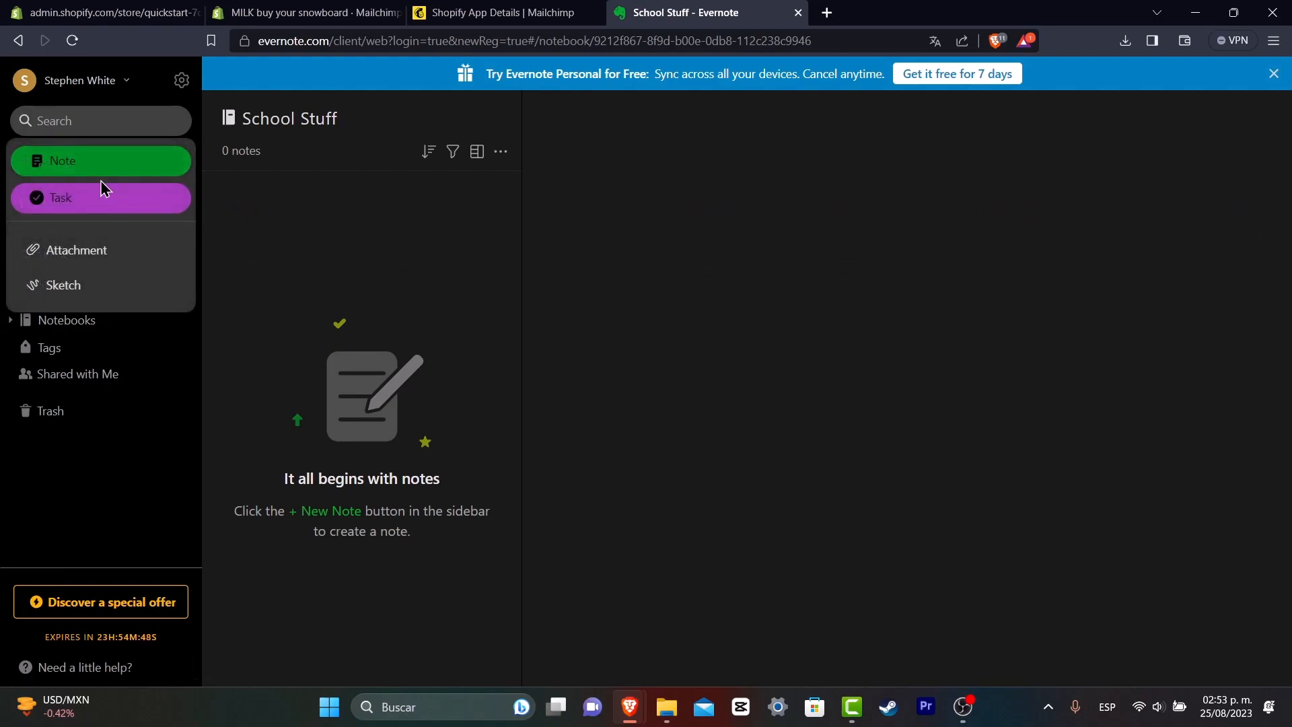
left_click(110, 199)
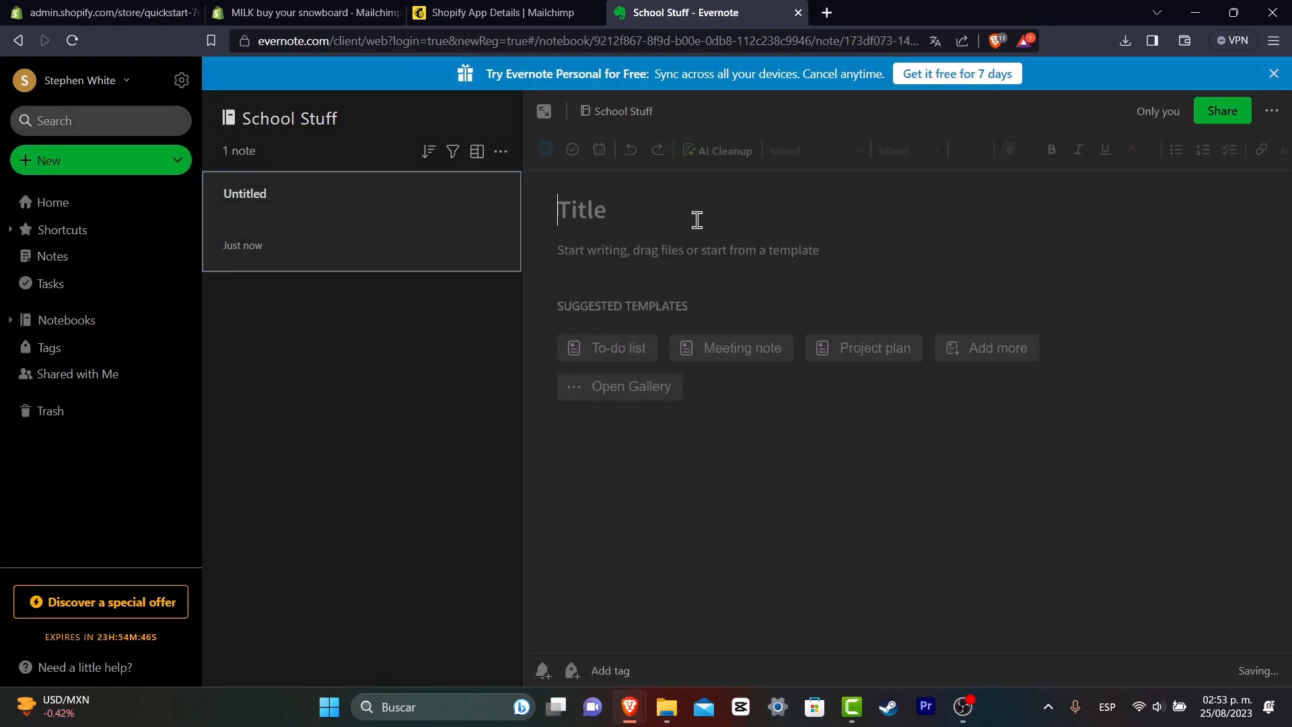
type("Maths")
left_click(280, 202)
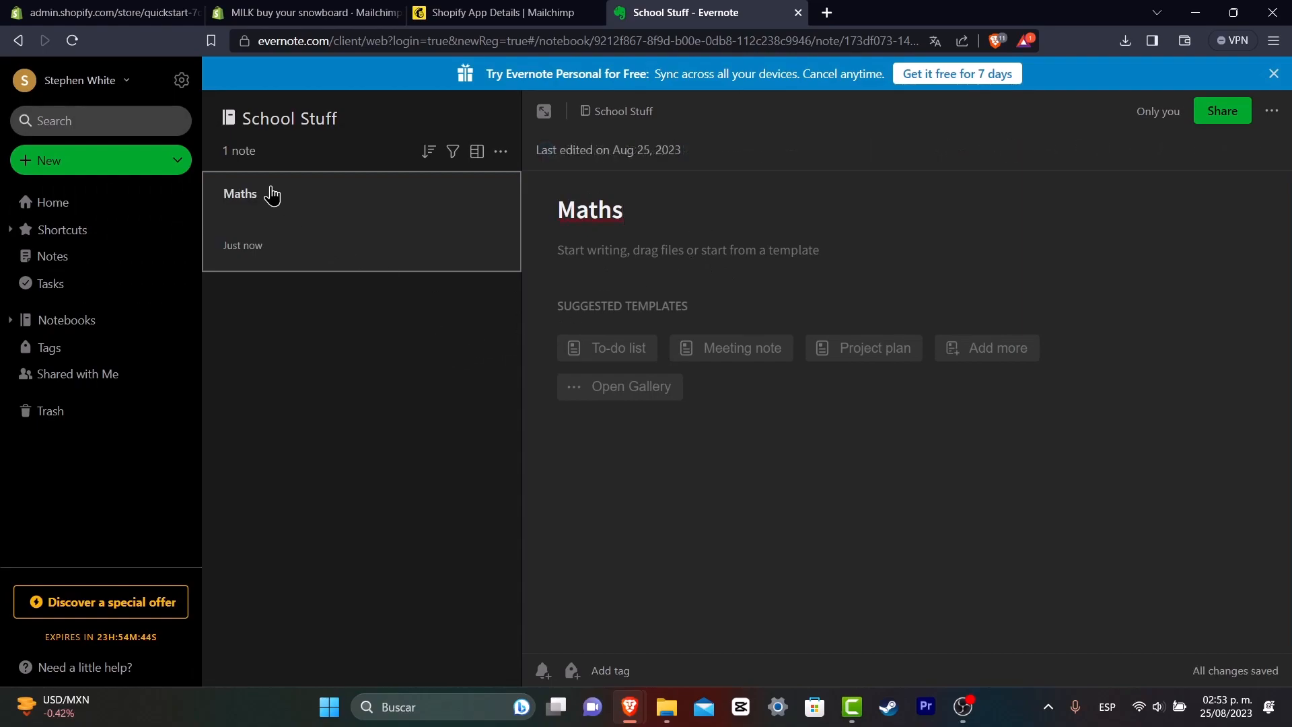
- Create a second note titled "Spanish Class" in the School Stuff notebook
left_click(117, 168)
left_click(88, 171)
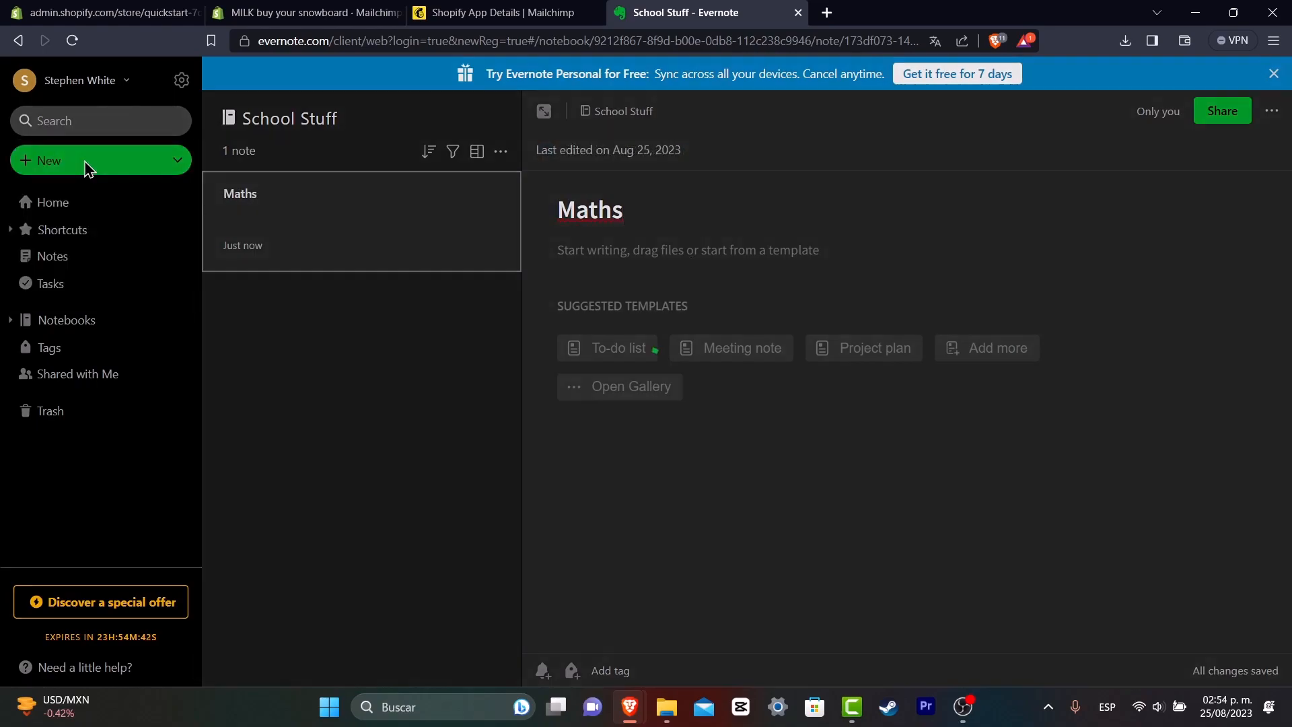
left_click(675, 222)
type("Spanish Class")
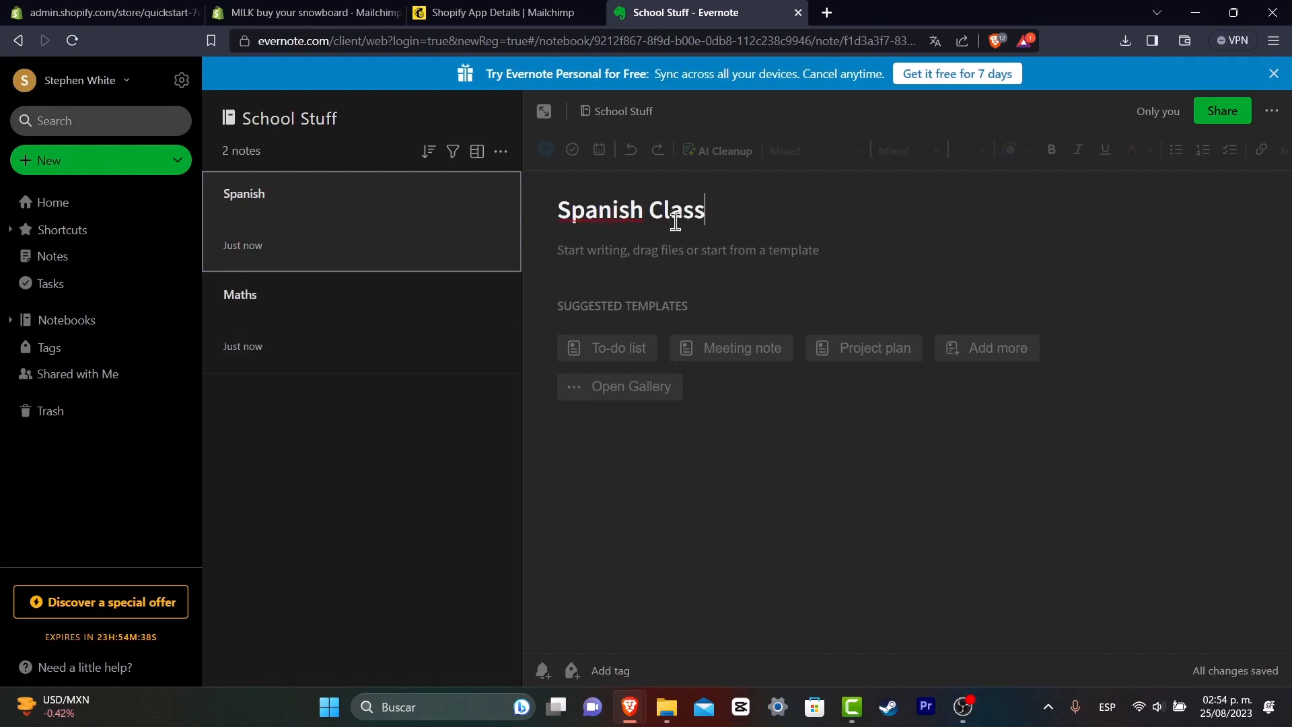
left_click(357, 379)
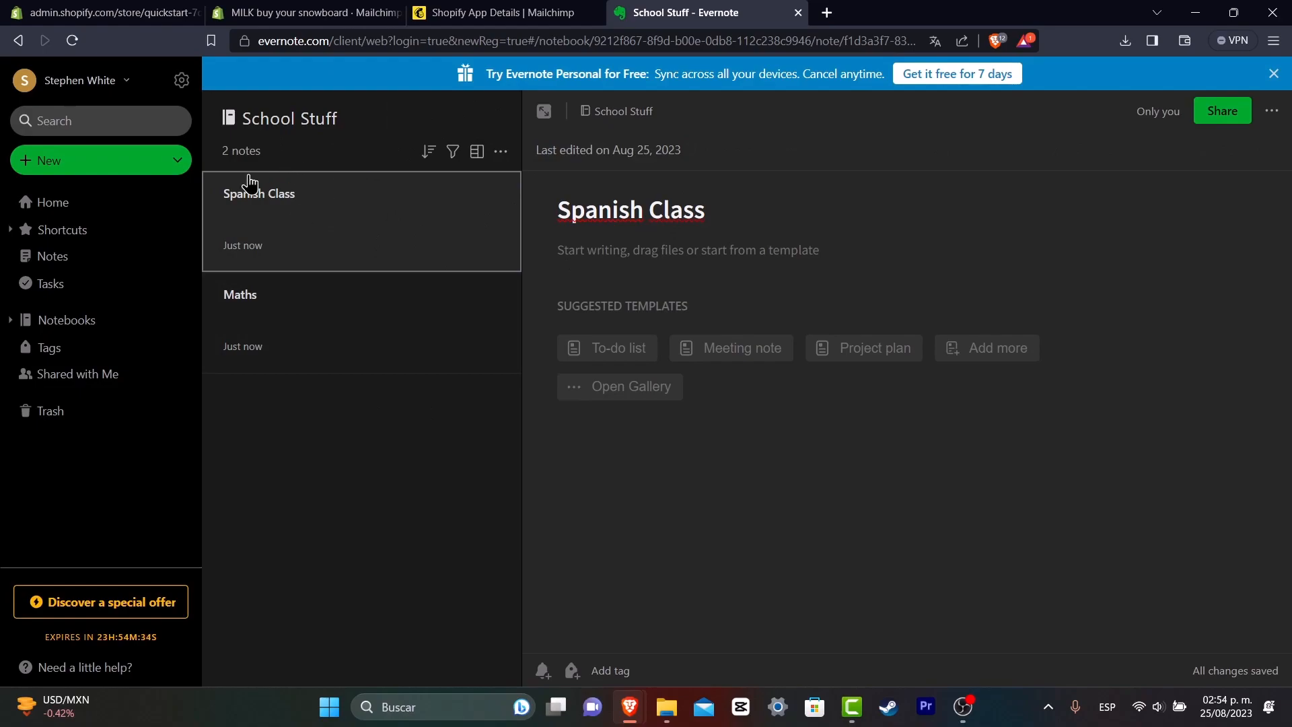
- Expand the School Stuff notebook in the notebook list and view the Shared with Me page
left_click(89, 326)
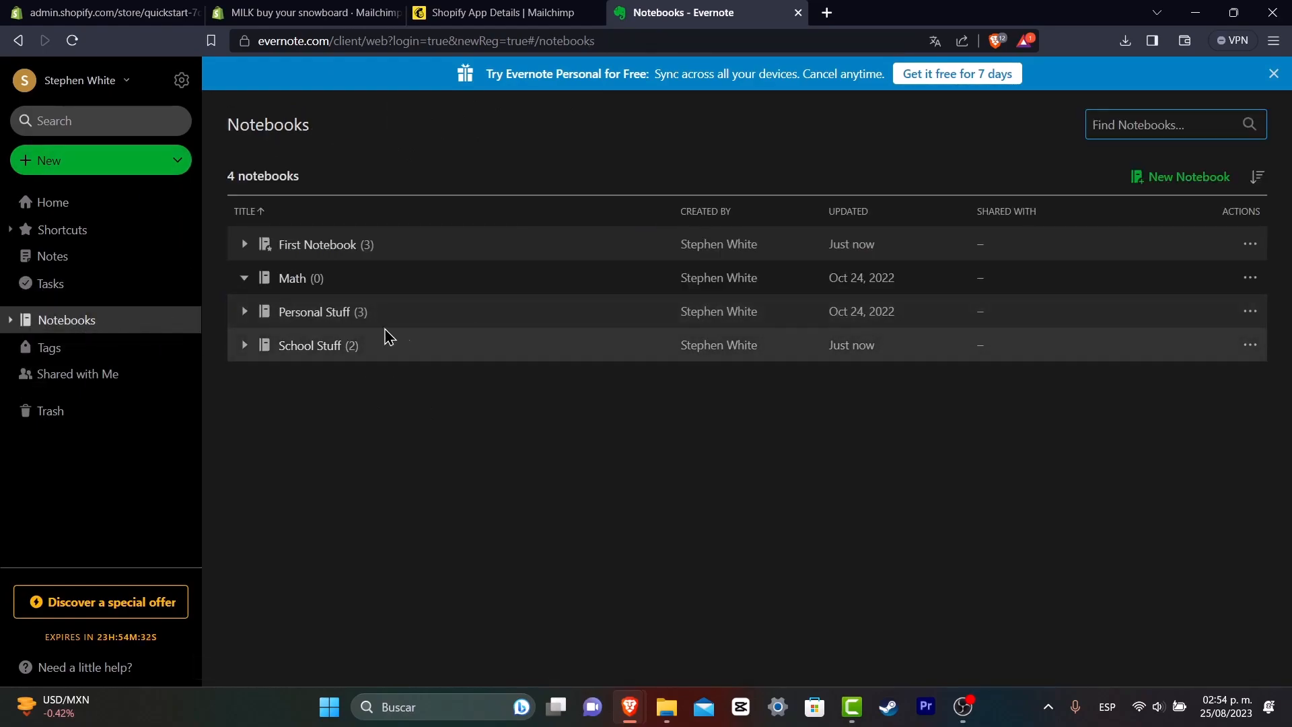
left_click(245, 345)
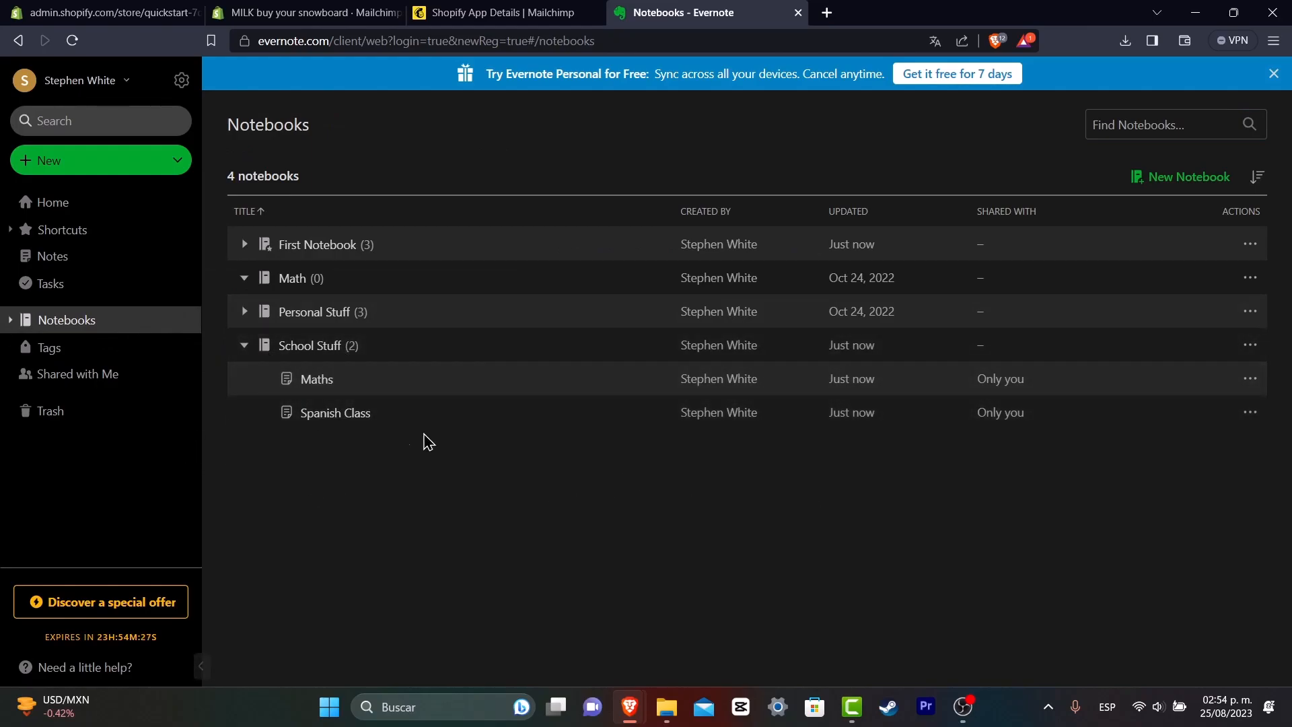
left_click(101, 378)
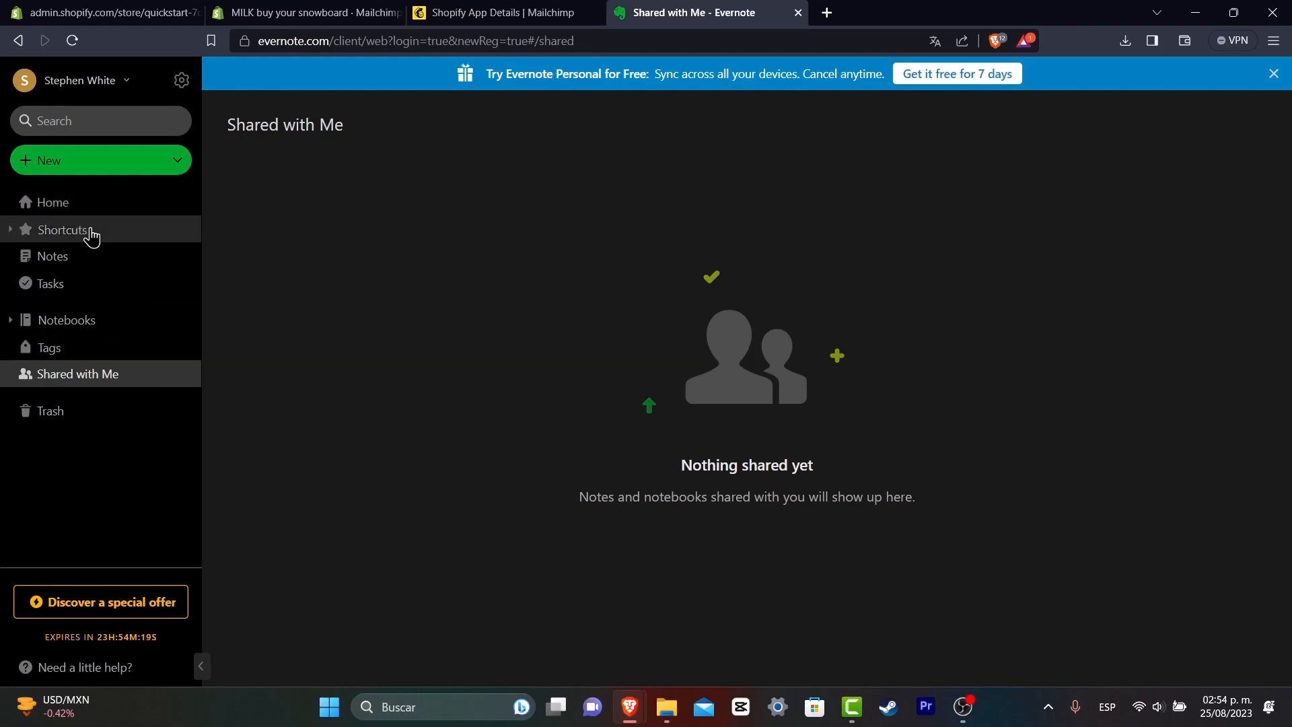
- Return to the notebook list and open the Spanish Class note from School Stuff
left_click(107, 350)
left_click(101, 326)
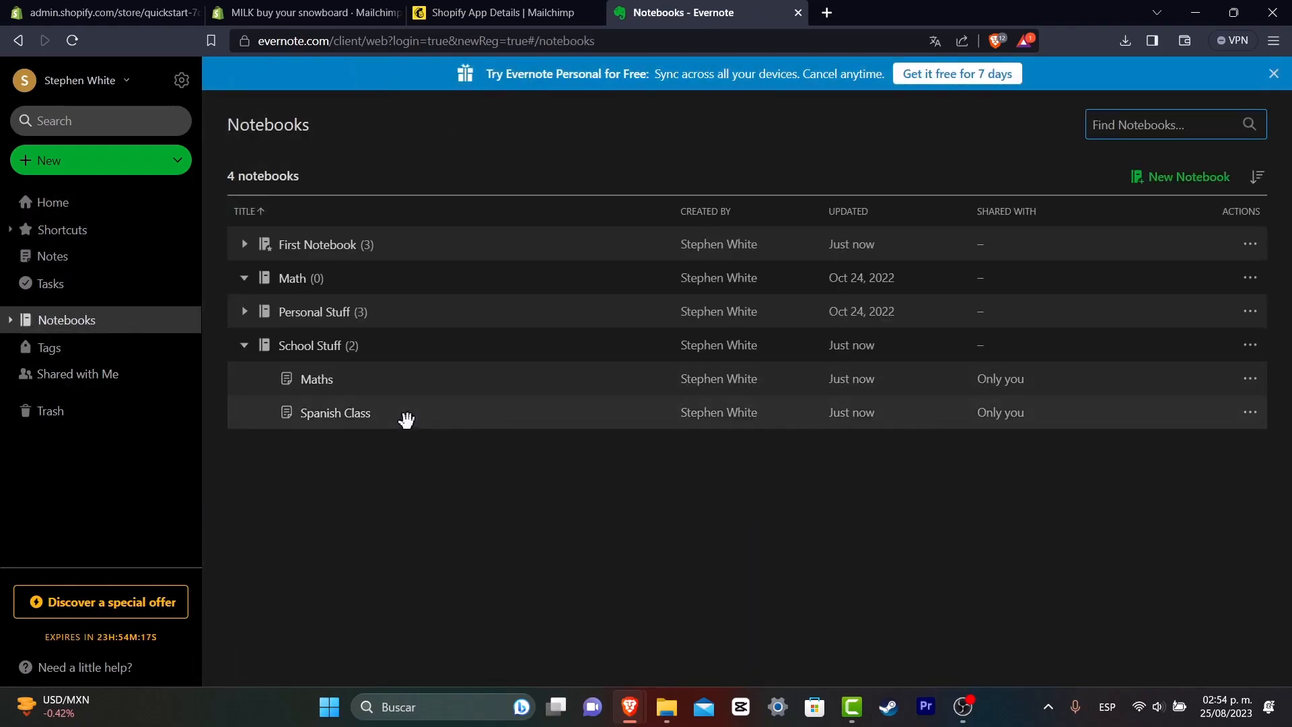
left_click(332, 420)
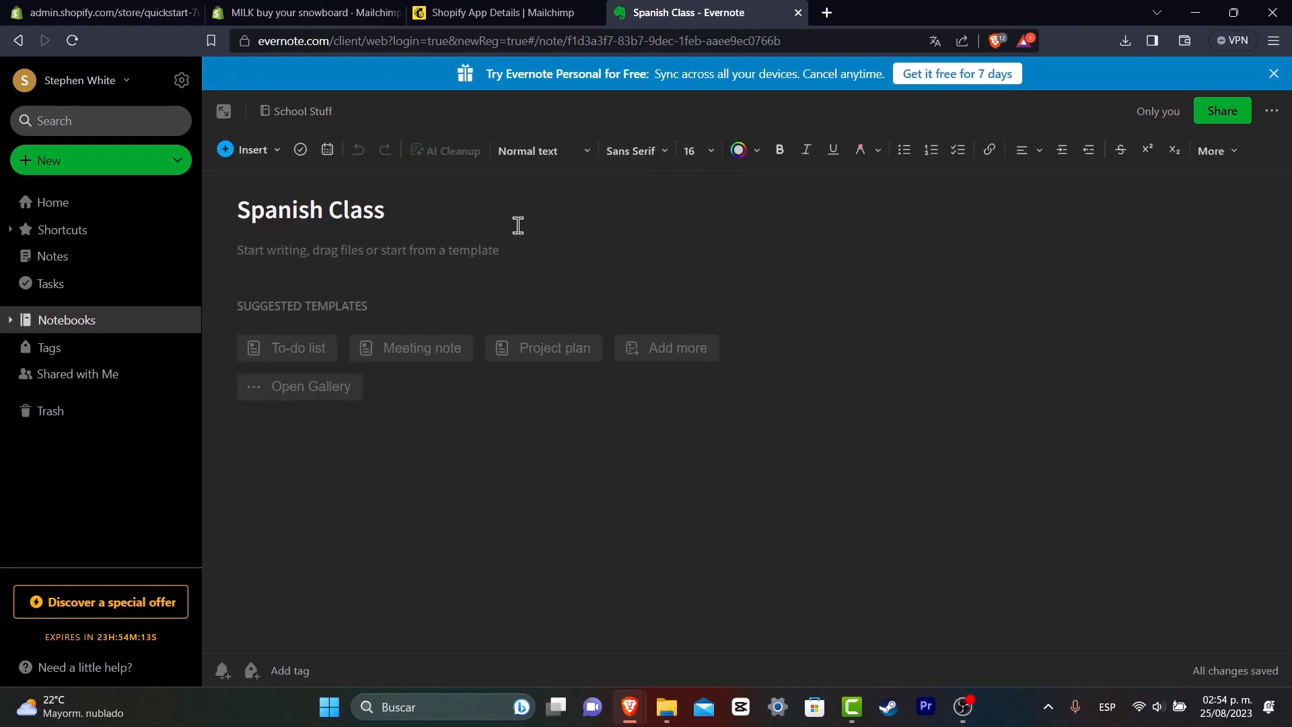
- Enable the shareable link for the Spanish Class note
left_click(1219, 116)
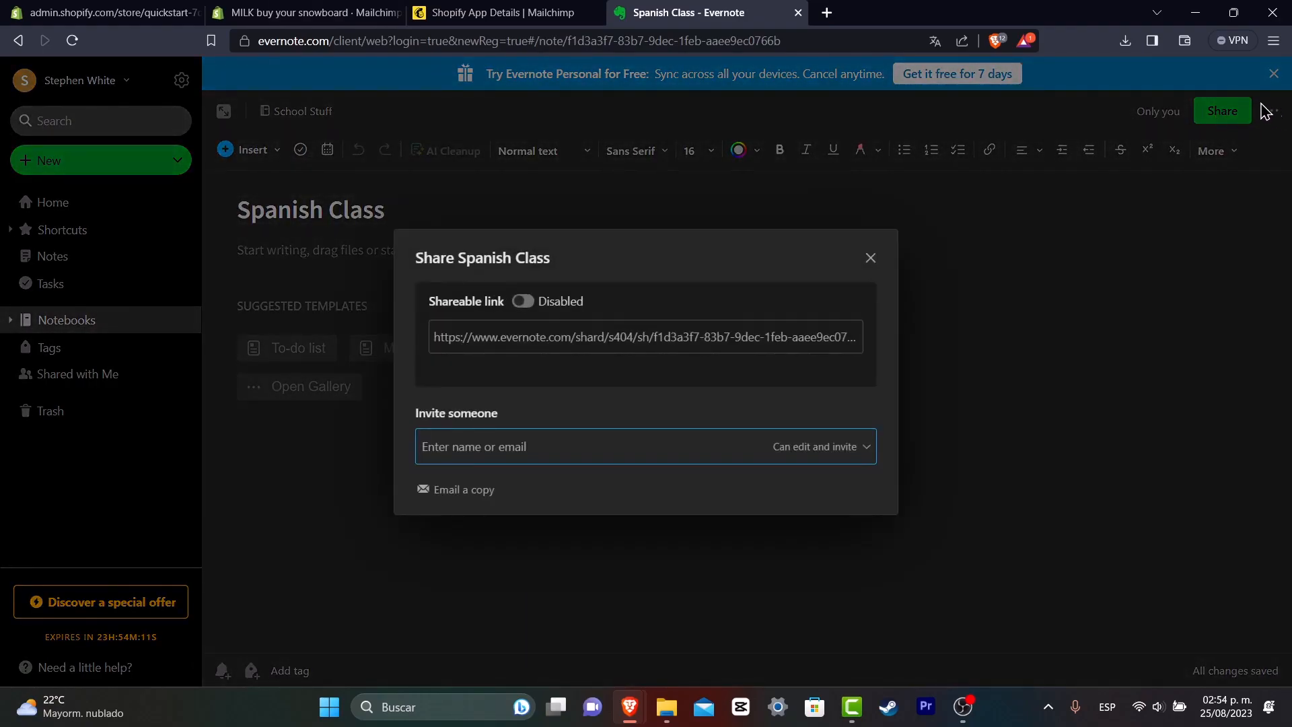
left_click(523, 301)
left_click(583, 334)
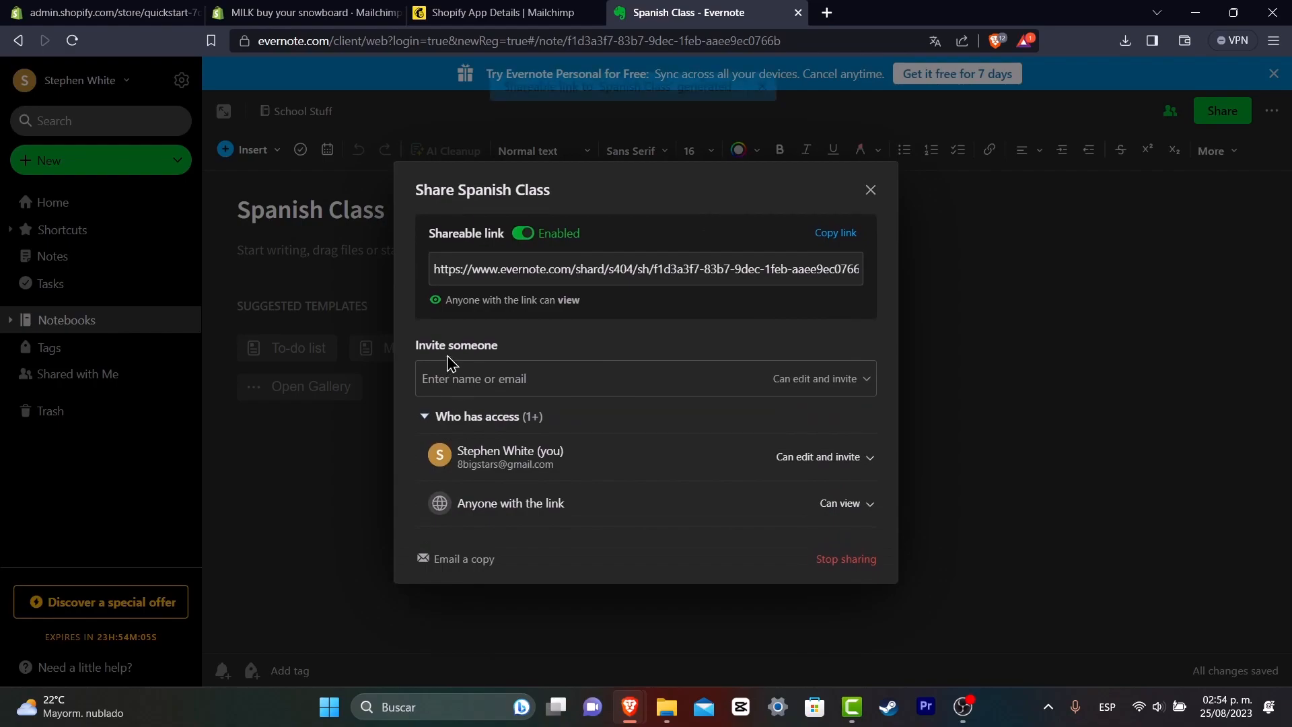
- Examine the permission options for inviting someone to the Spanish Class note, and close the sharing dialog
left_click(518, 379)
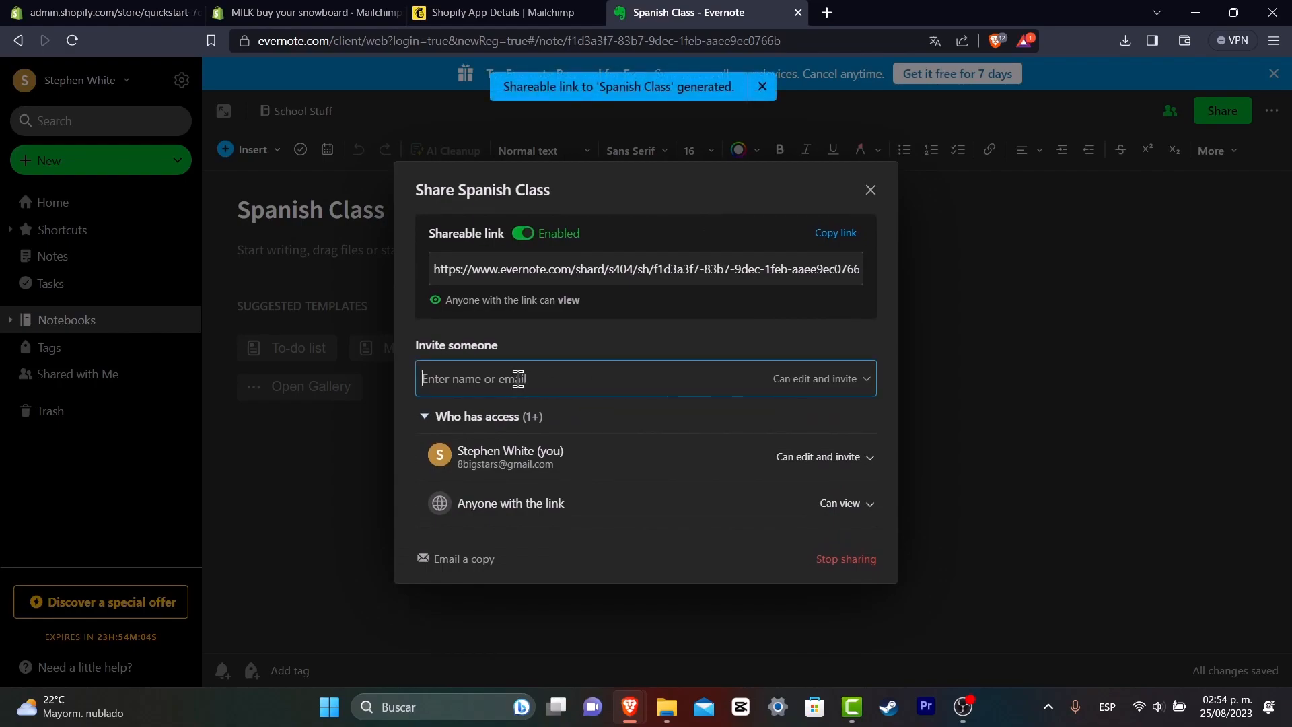
left_click(825, 382)
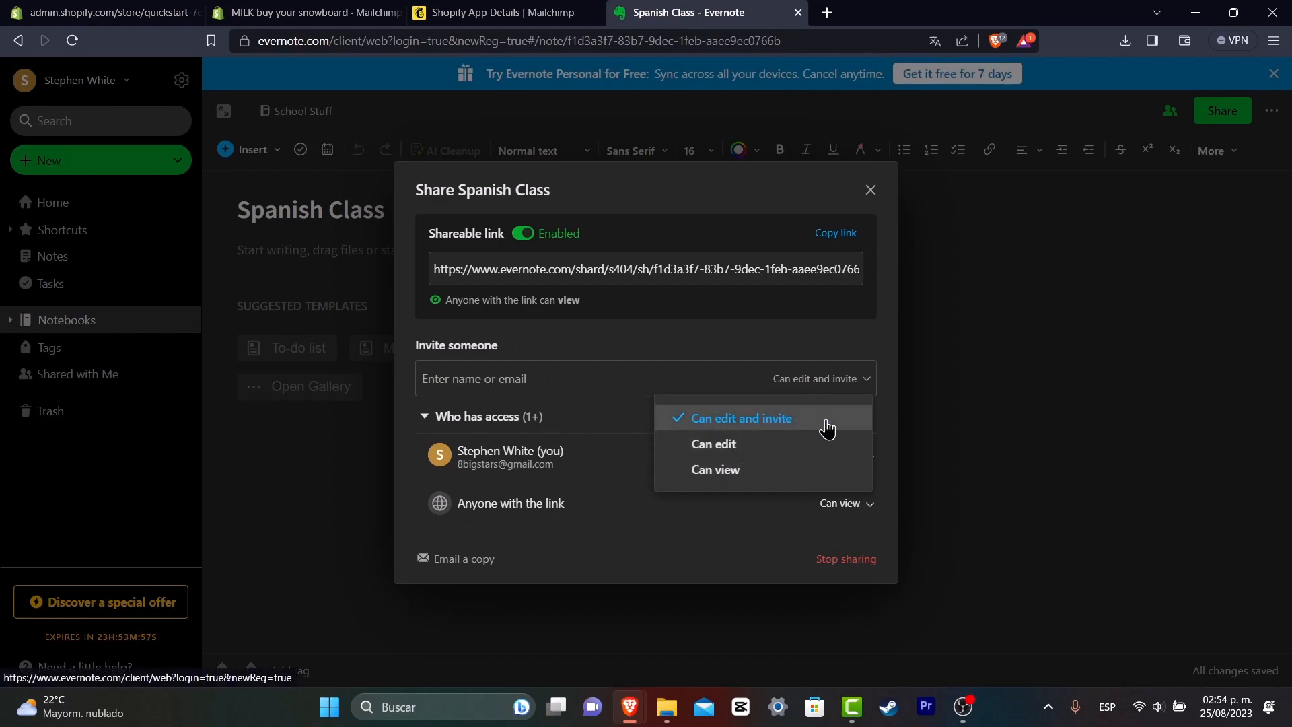
left_click(620, 372)
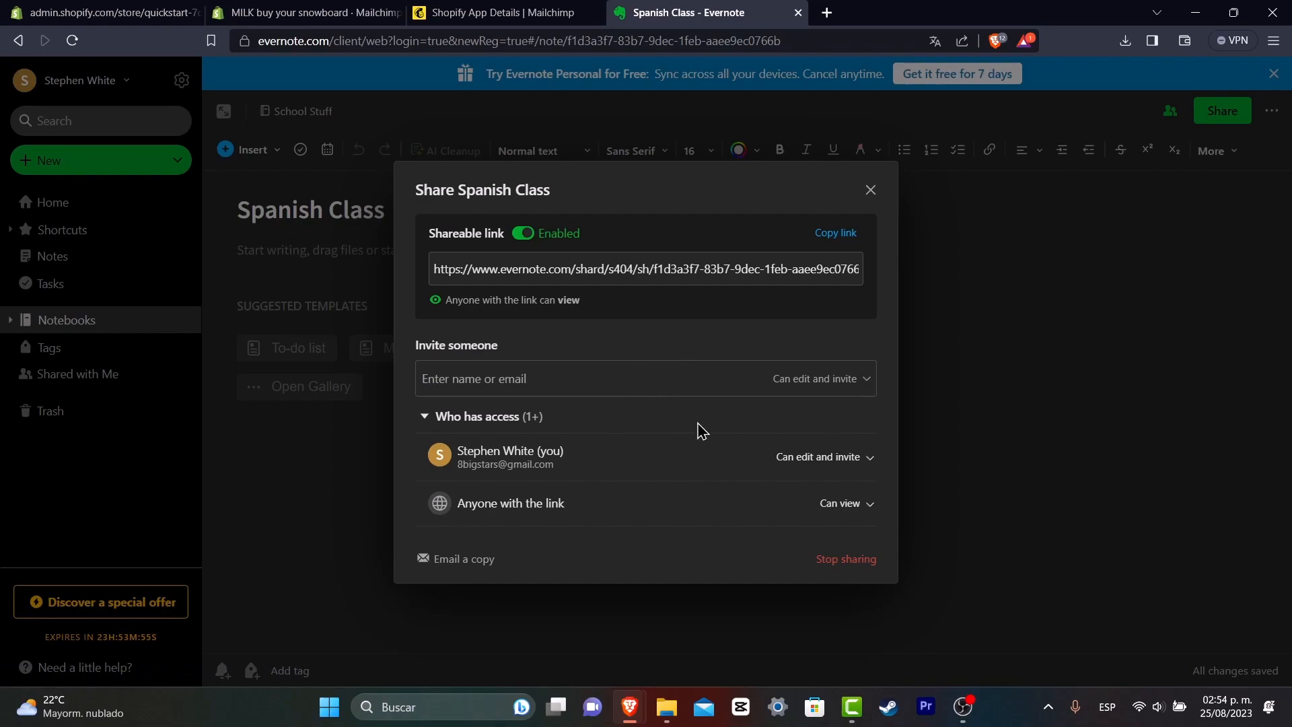
left_click(871, 191)
- Show the account options beside the note, and go from the Account Summary page to Reminders
left_click(1155, 154)
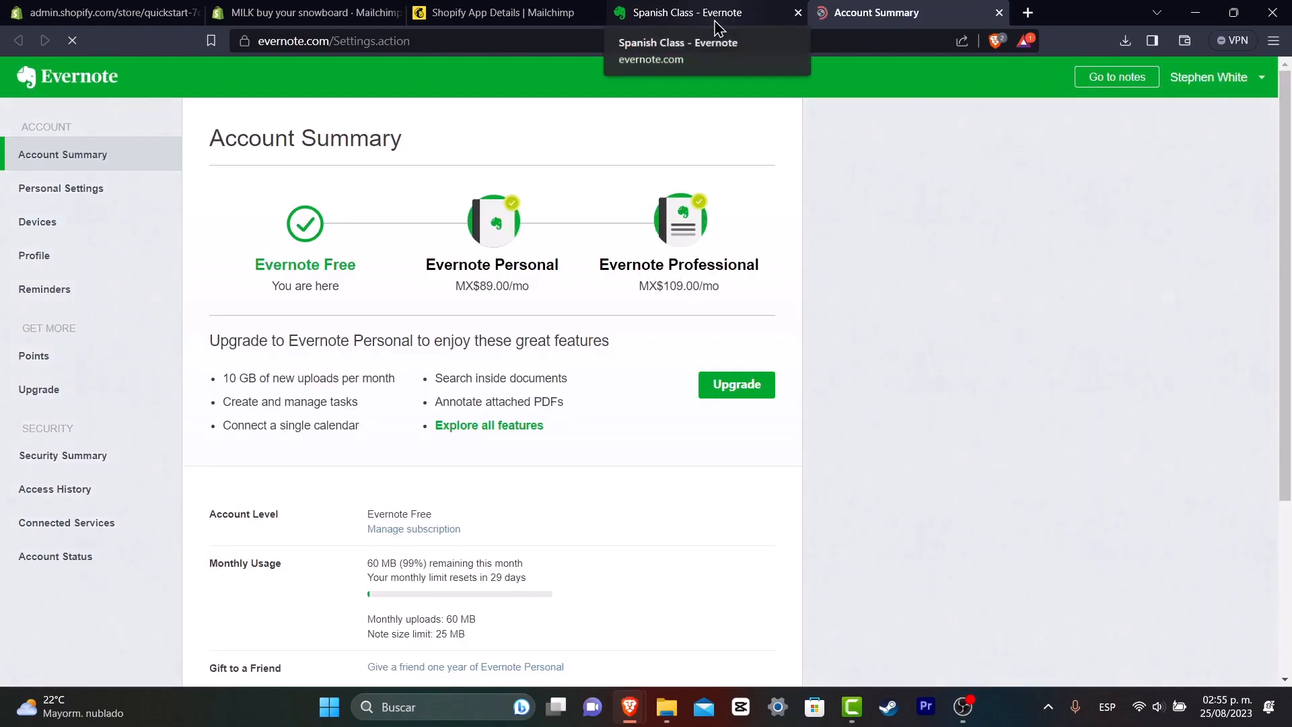
left_click(696, 9)
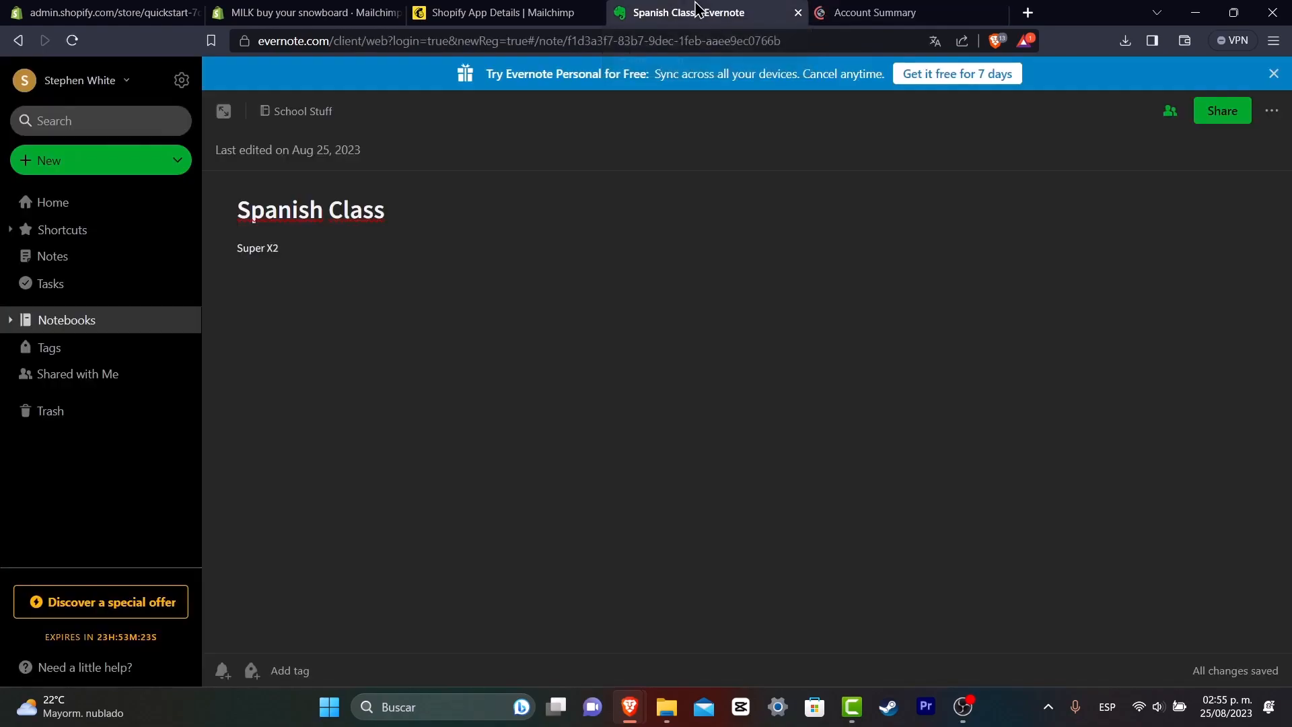
left_click(45, 88)
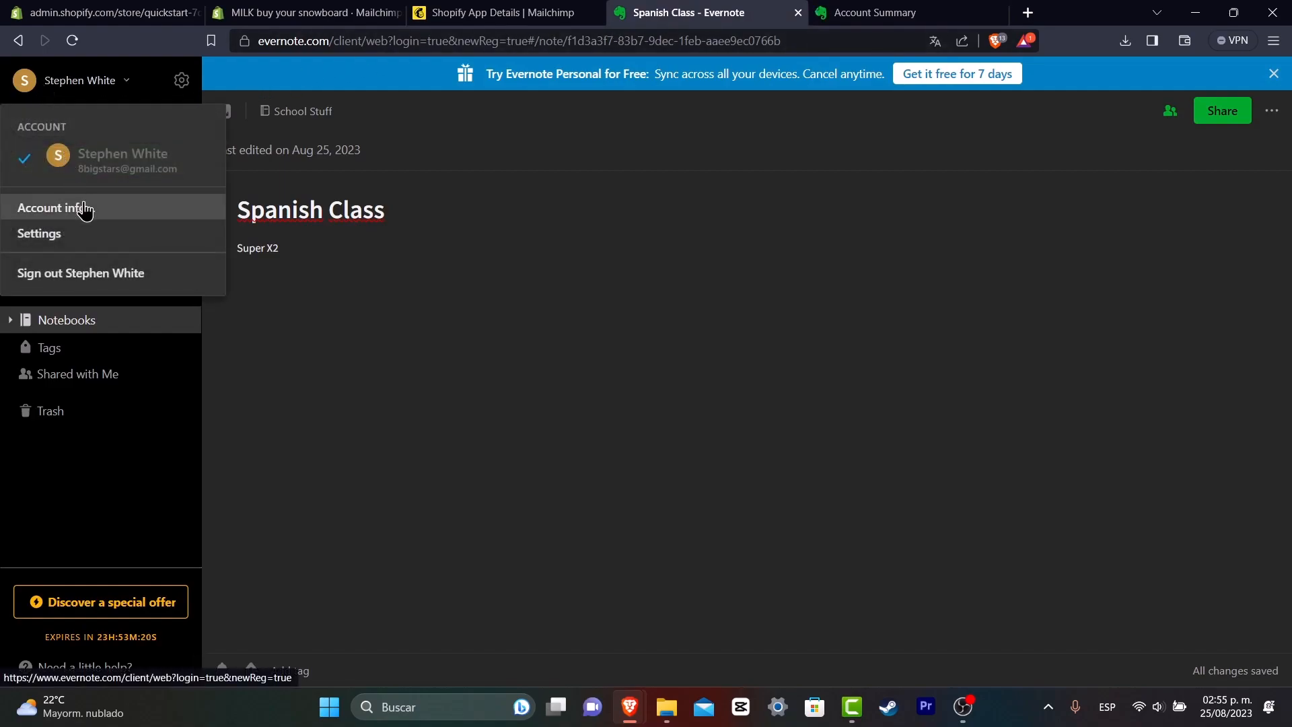
left_click(852, 13)
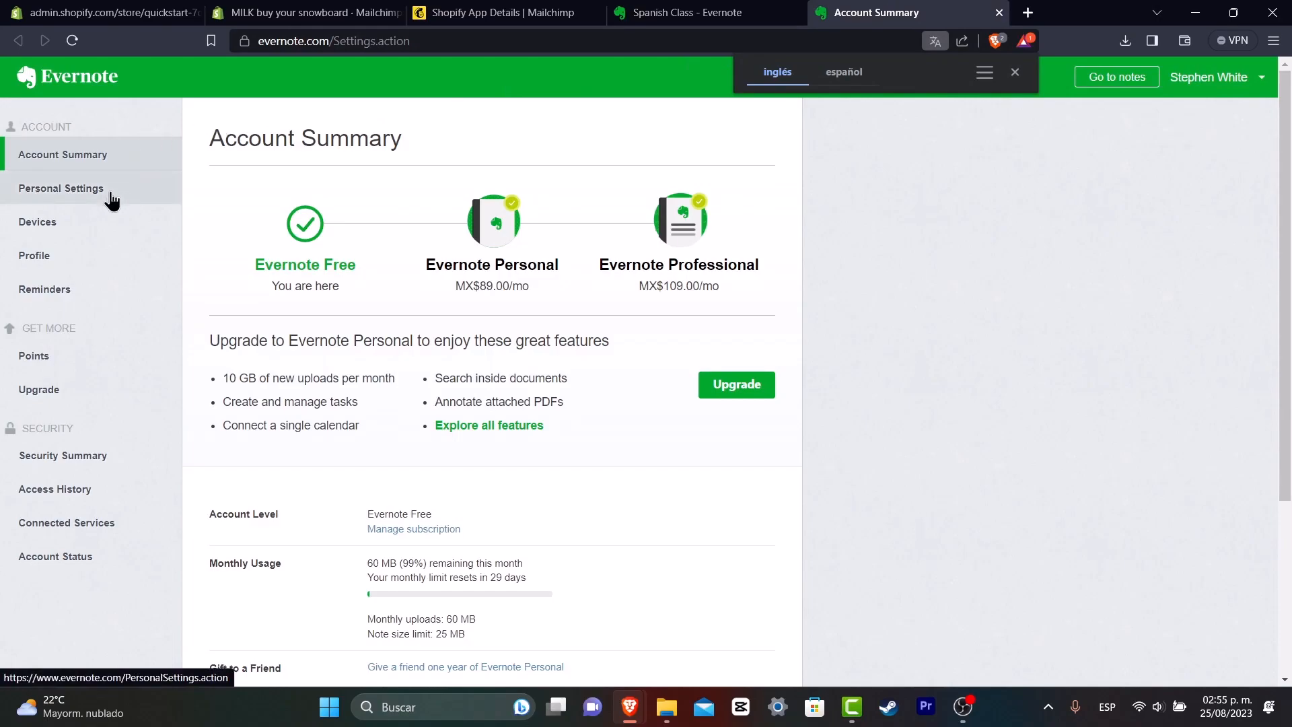
left_click(93, 287)
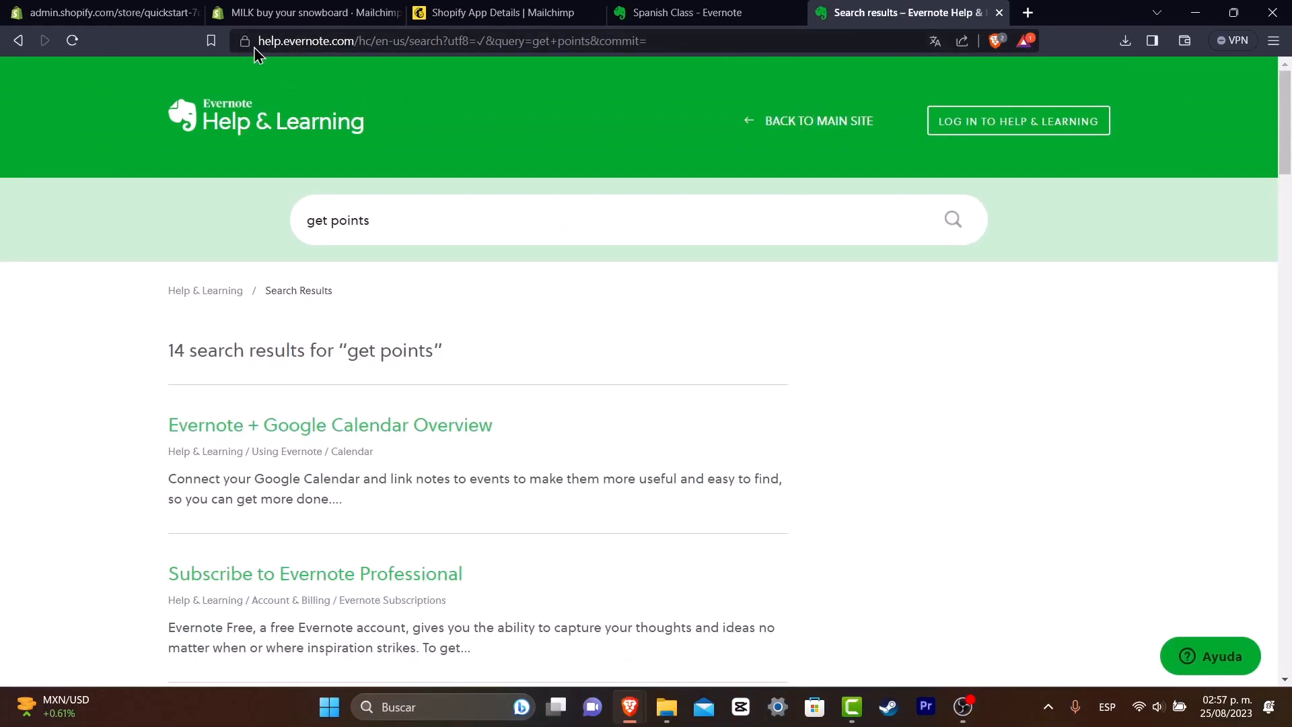
- Browse the trending articles on the Help & Learning home page and read the Subscribe to Evernote Personal article
left_click(310, 137)
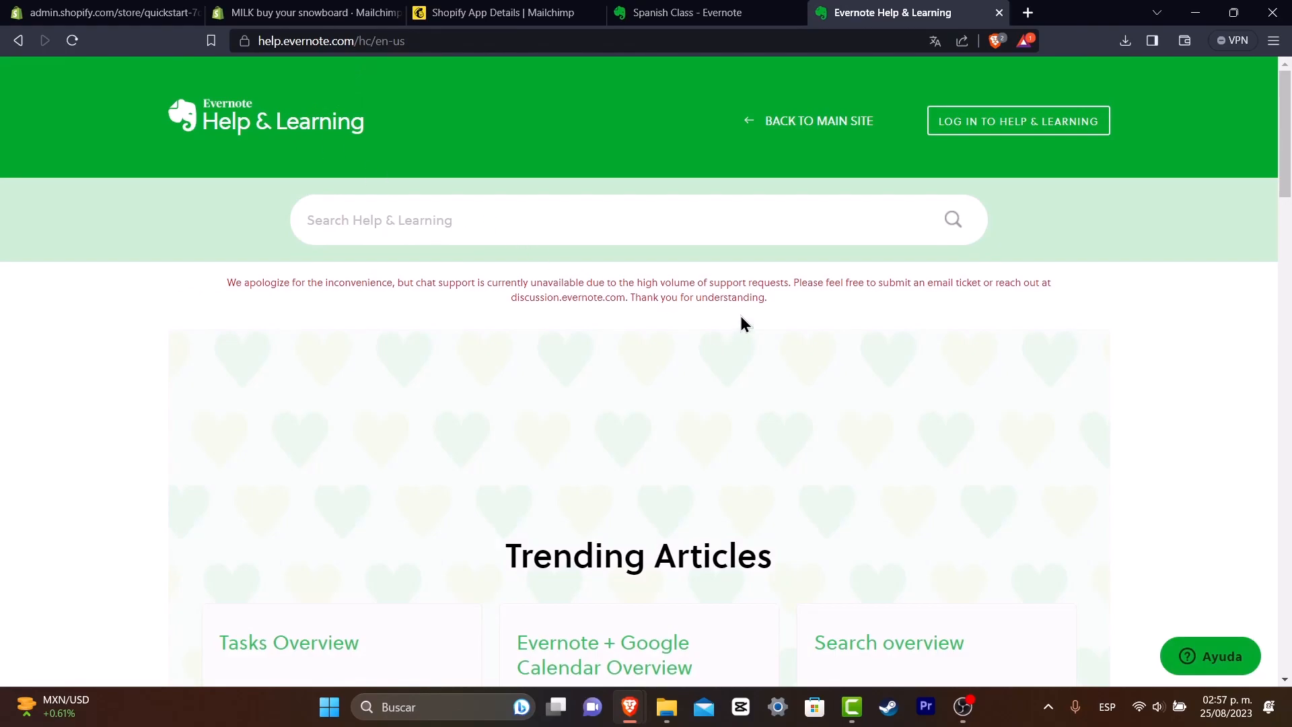
scroll(740, 323, "down", 3)
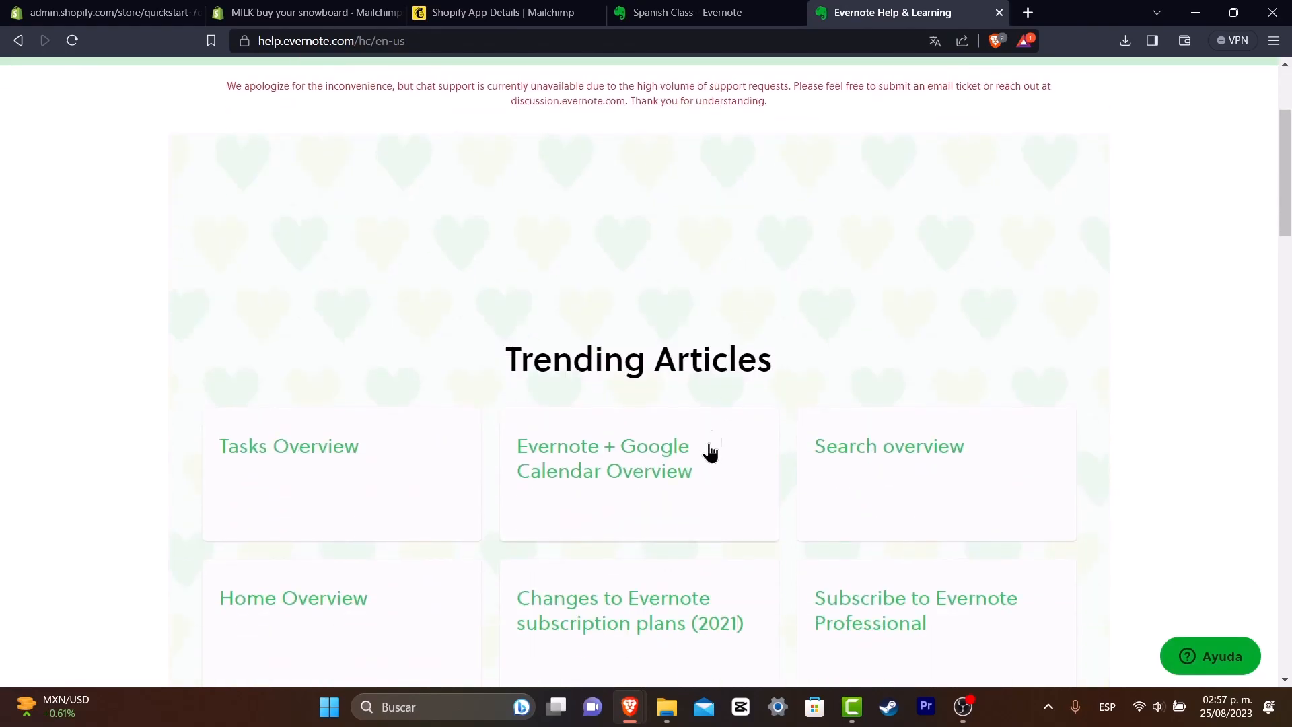
scroll(336, 444, "down", 3)
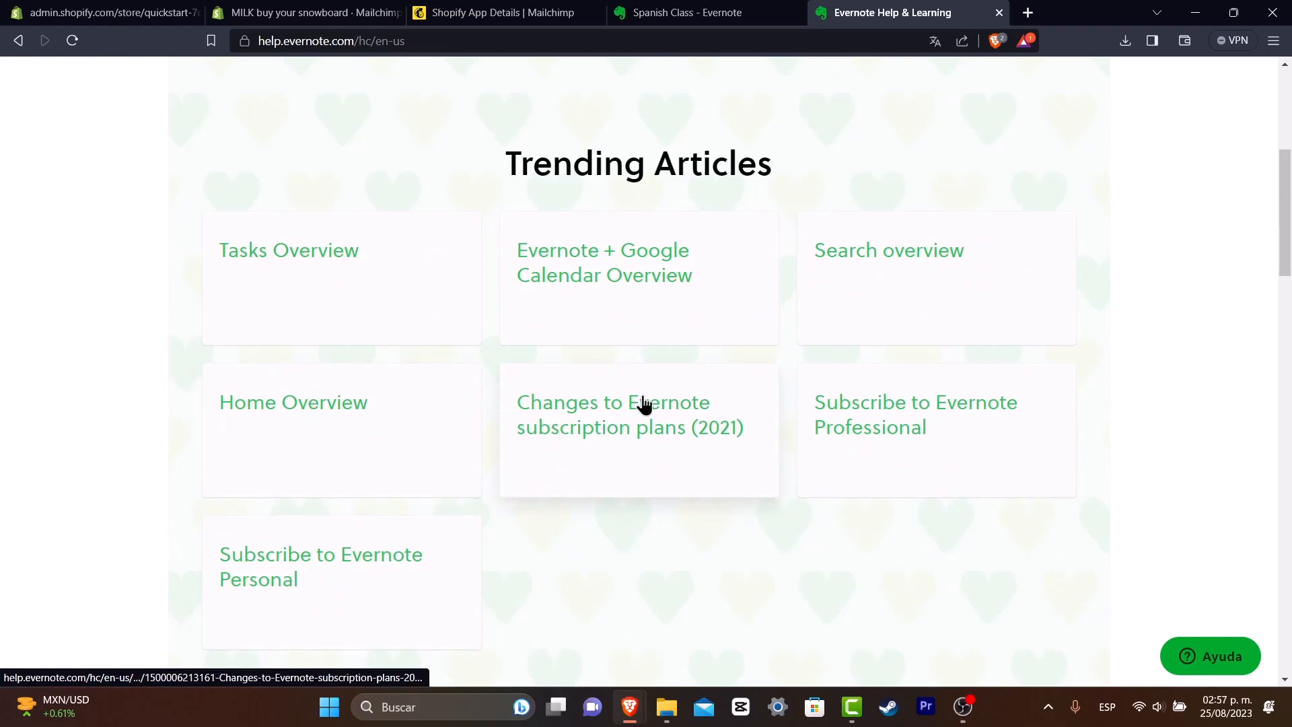
scroll(1025, 289, "down", 3)
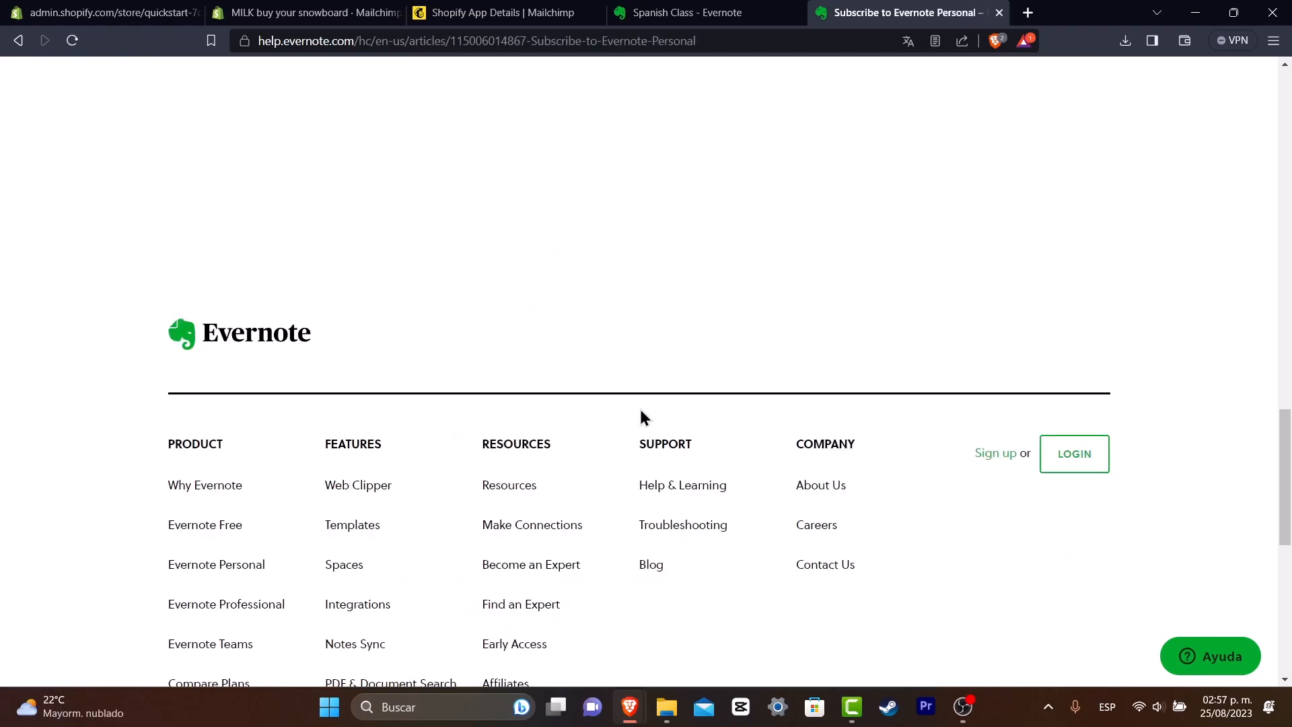
key("Home")
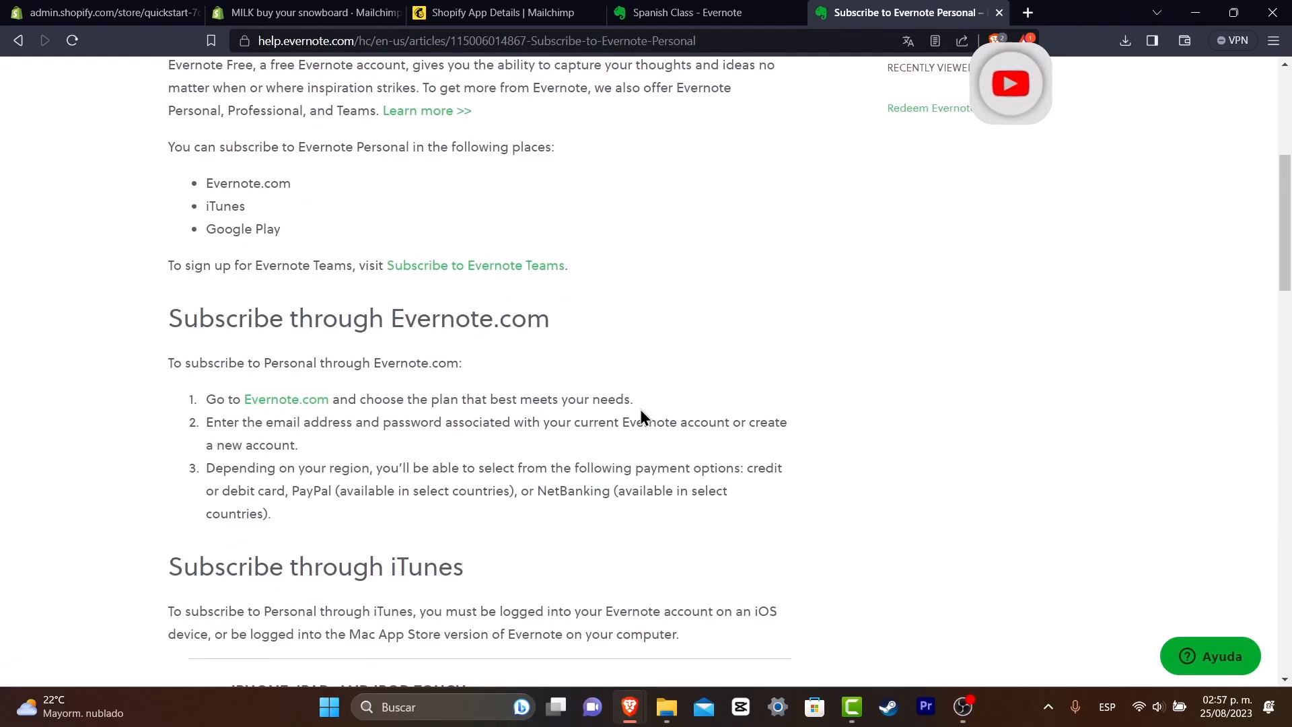
- Close the Shopify App Details browser tab and open the Settings dialog from the Spanish Class note
left_click(740, 12)
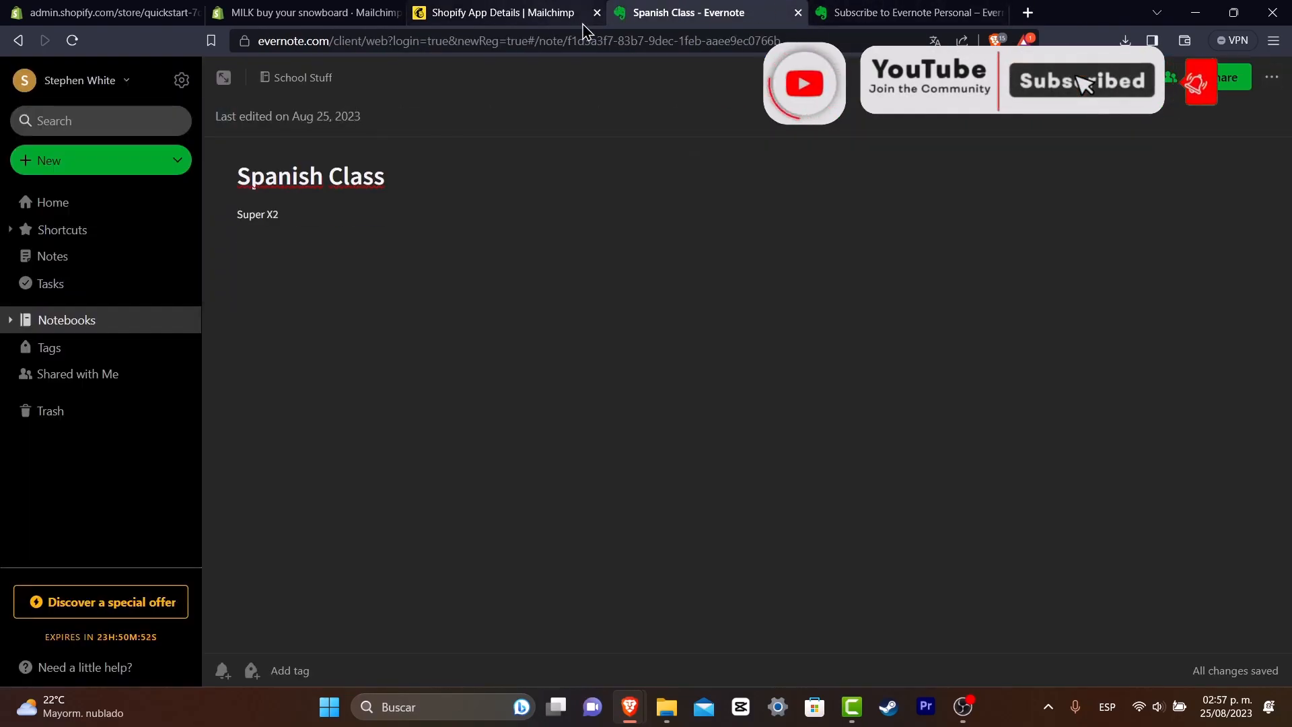
left_click(597, 12)
left_click(41, 84)
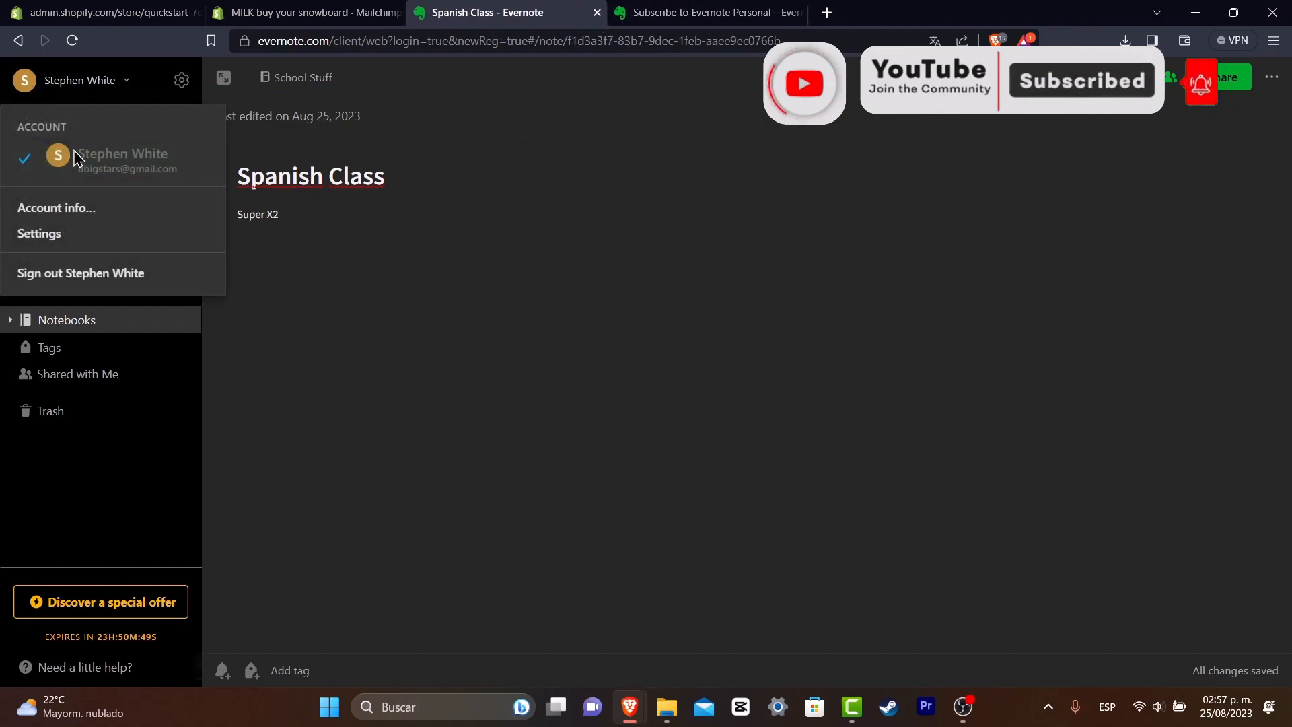
left_click(42, 234)
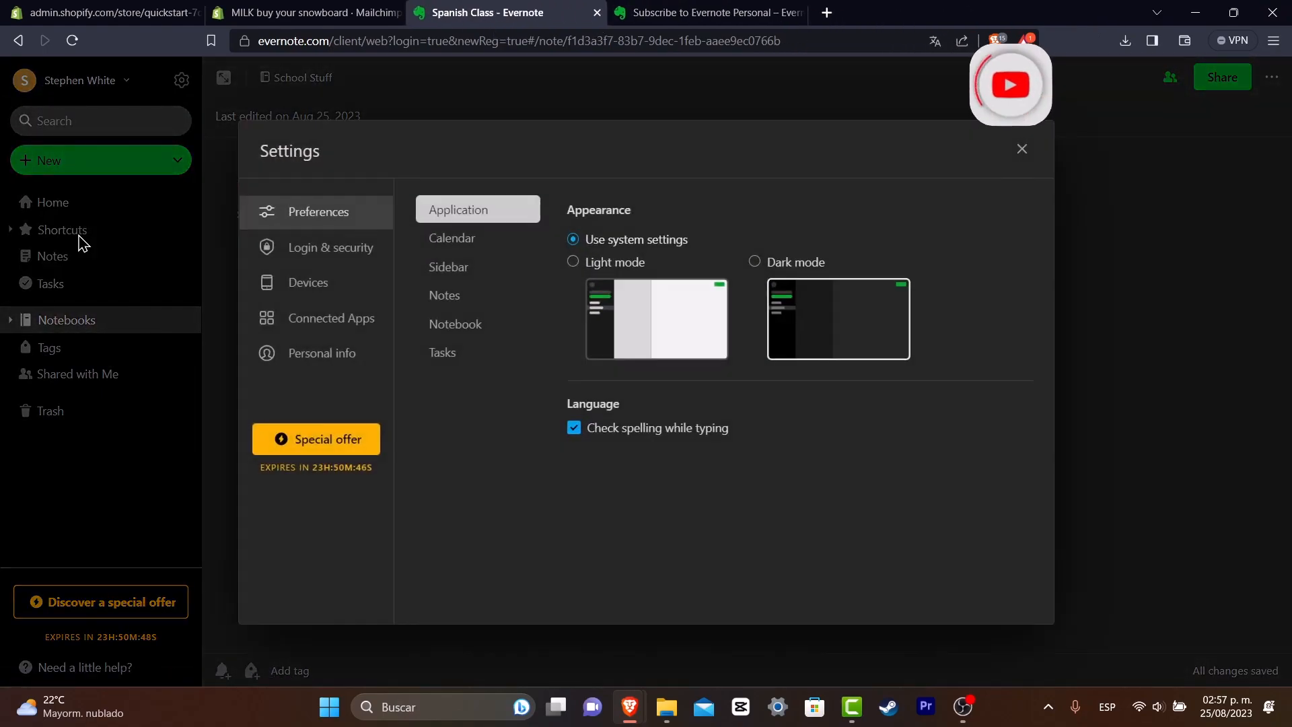